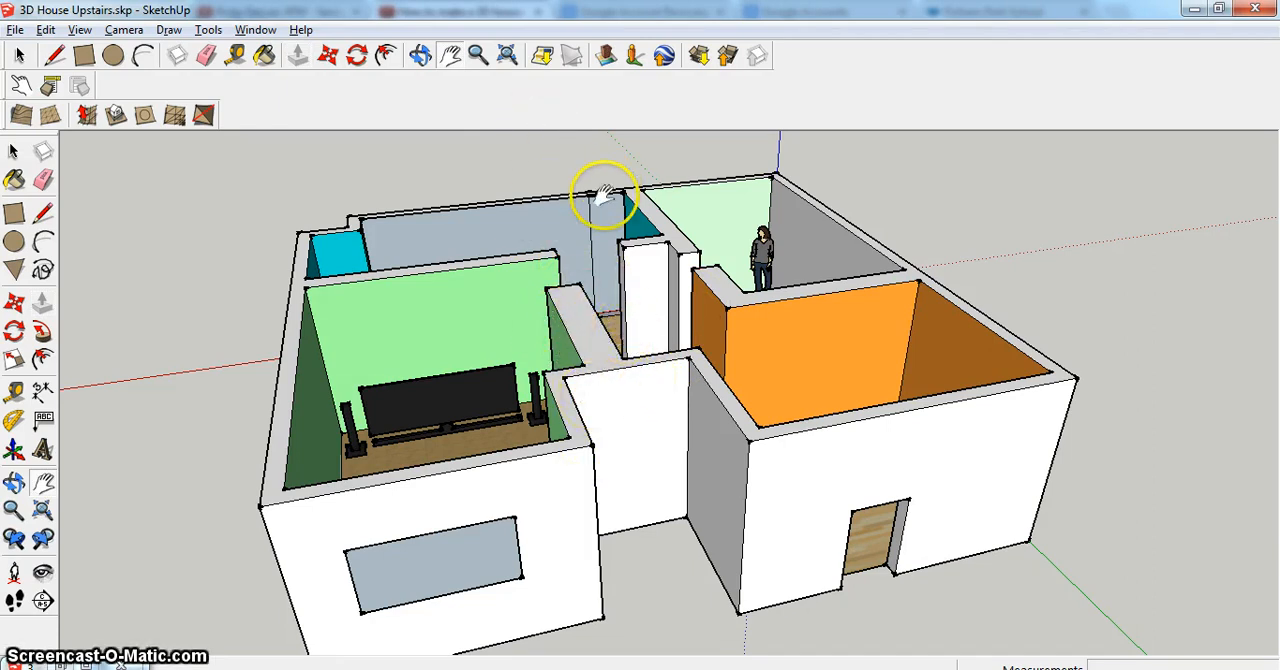
click(420, 55)
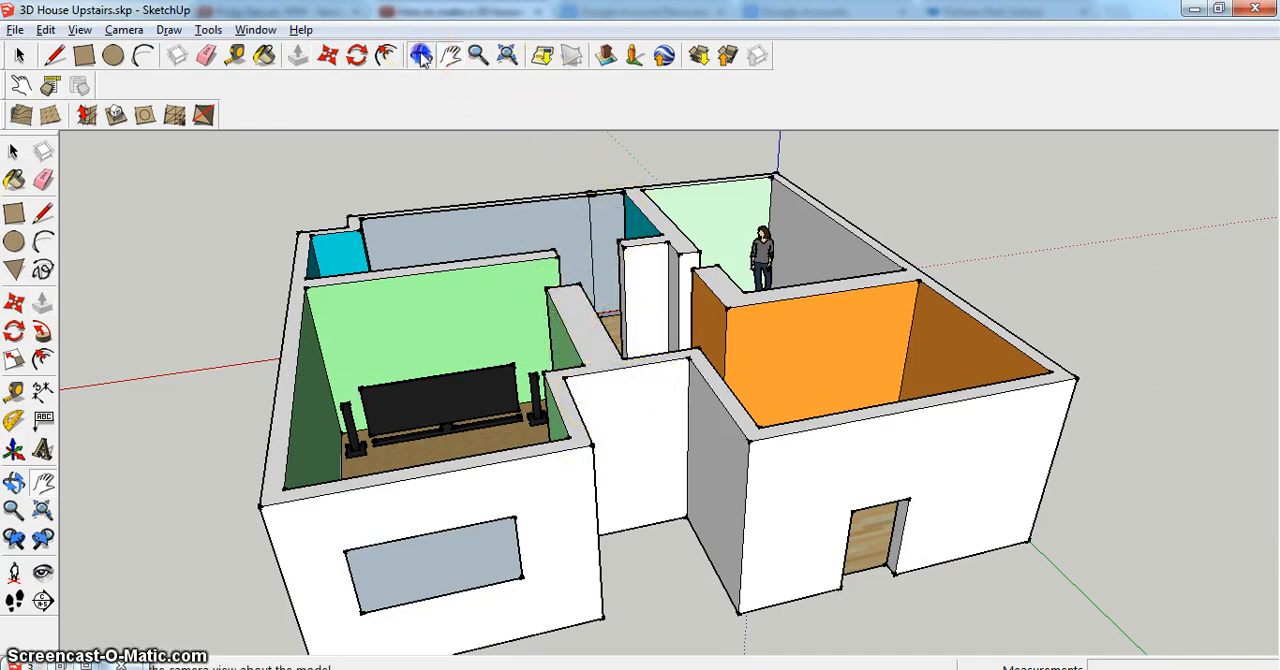
drag(486, 206, 849, 443)
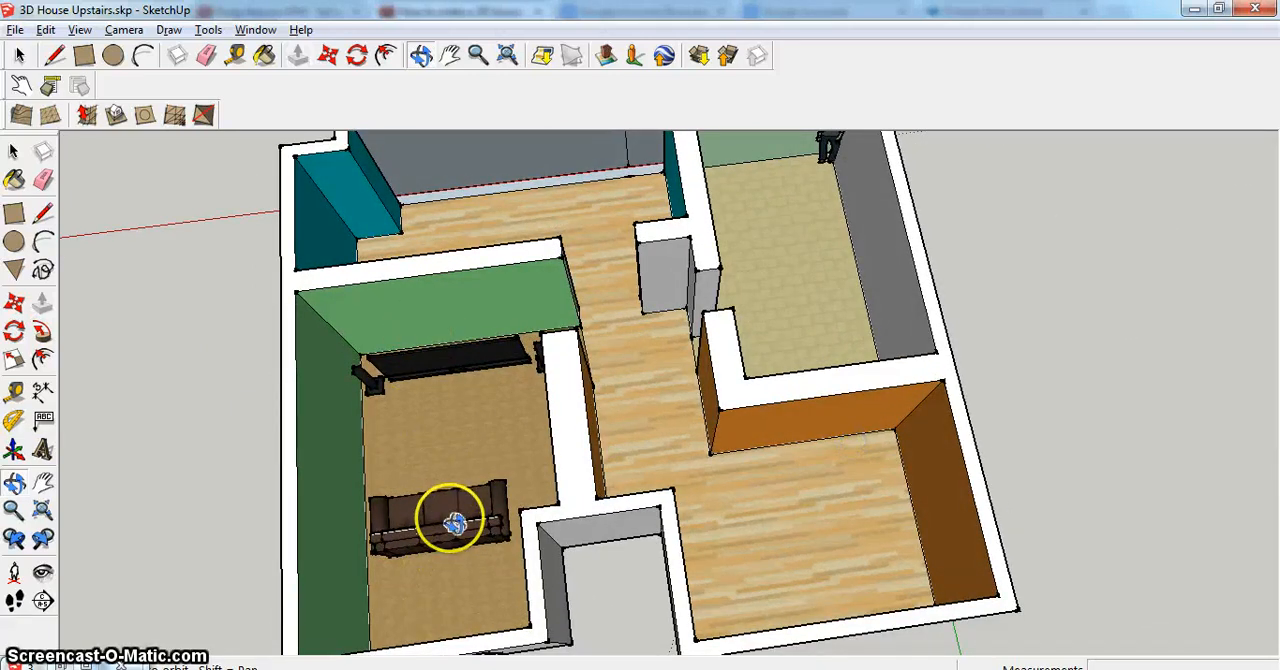
drag(425, 400, 457, 620)
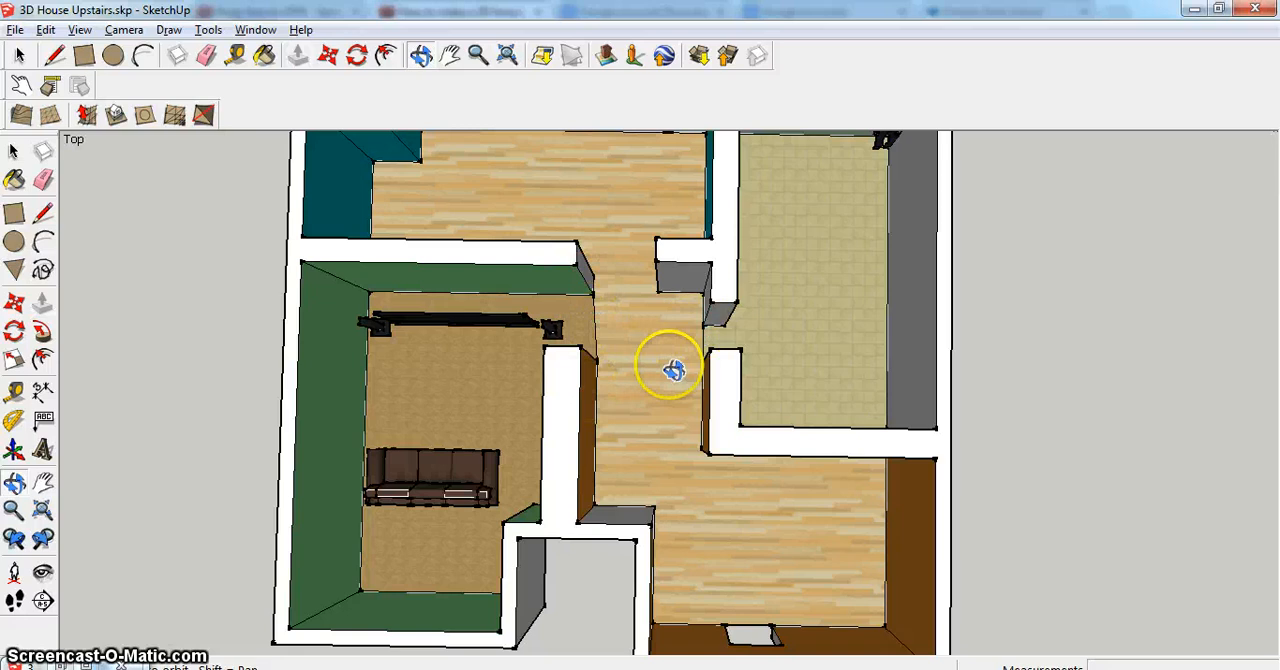
drag(566, 486, 651, 169)
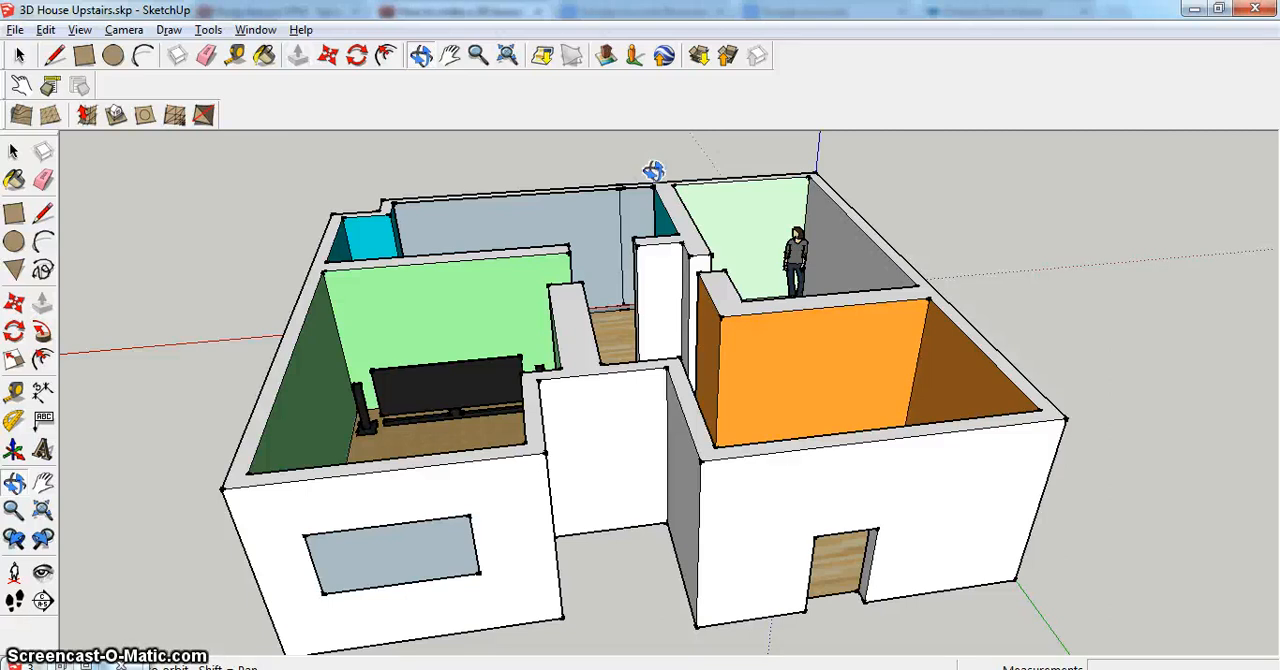
- Draw a rectangle of about 5124 by 2817 mm between opposite corners of the room containing the figure, capping the house at wall-top height
click(83, 57)
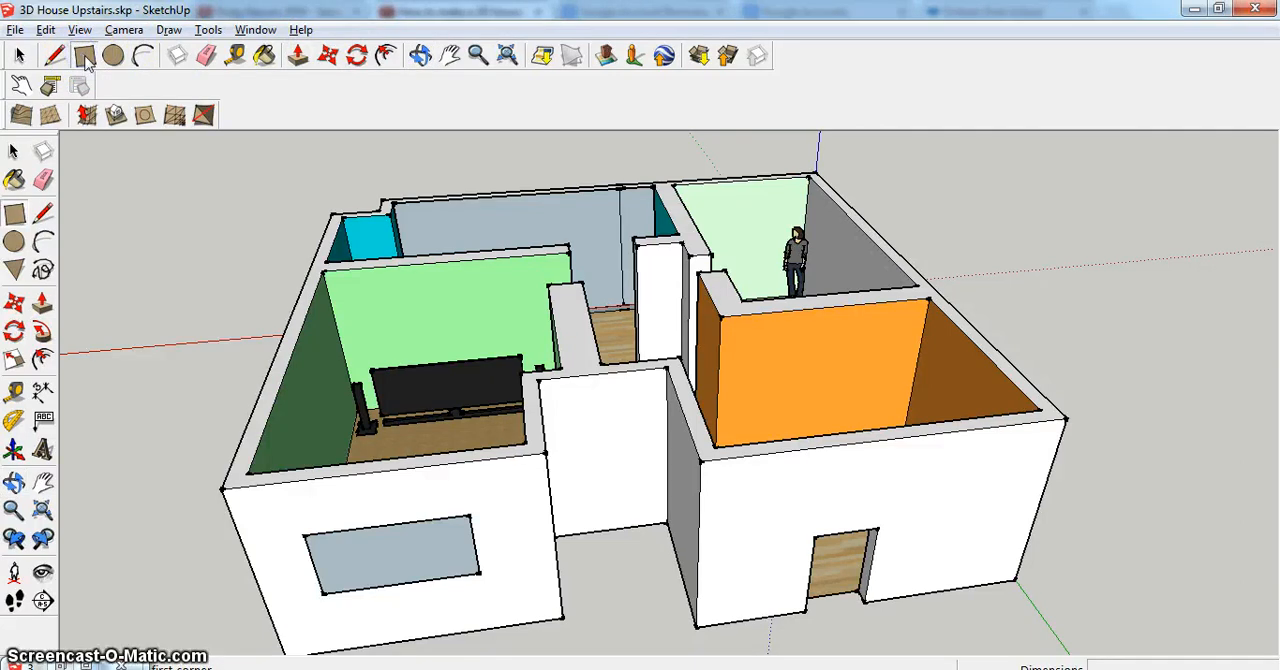
click(673, 185)
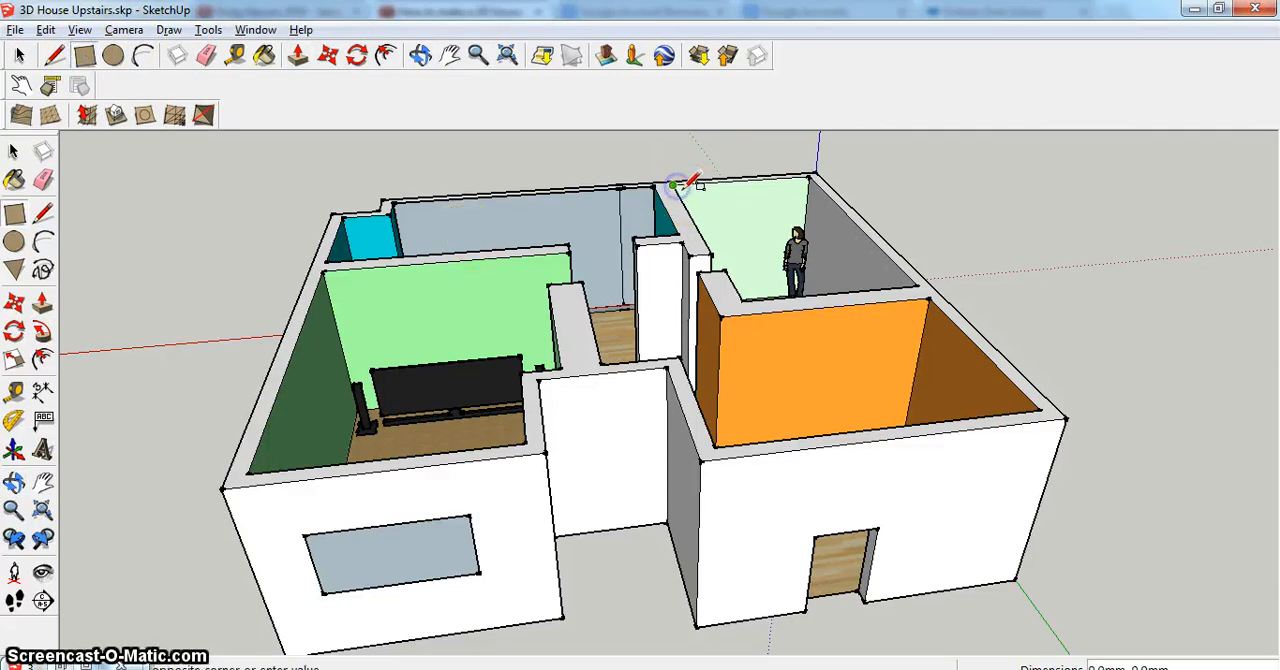
click(917, 286)
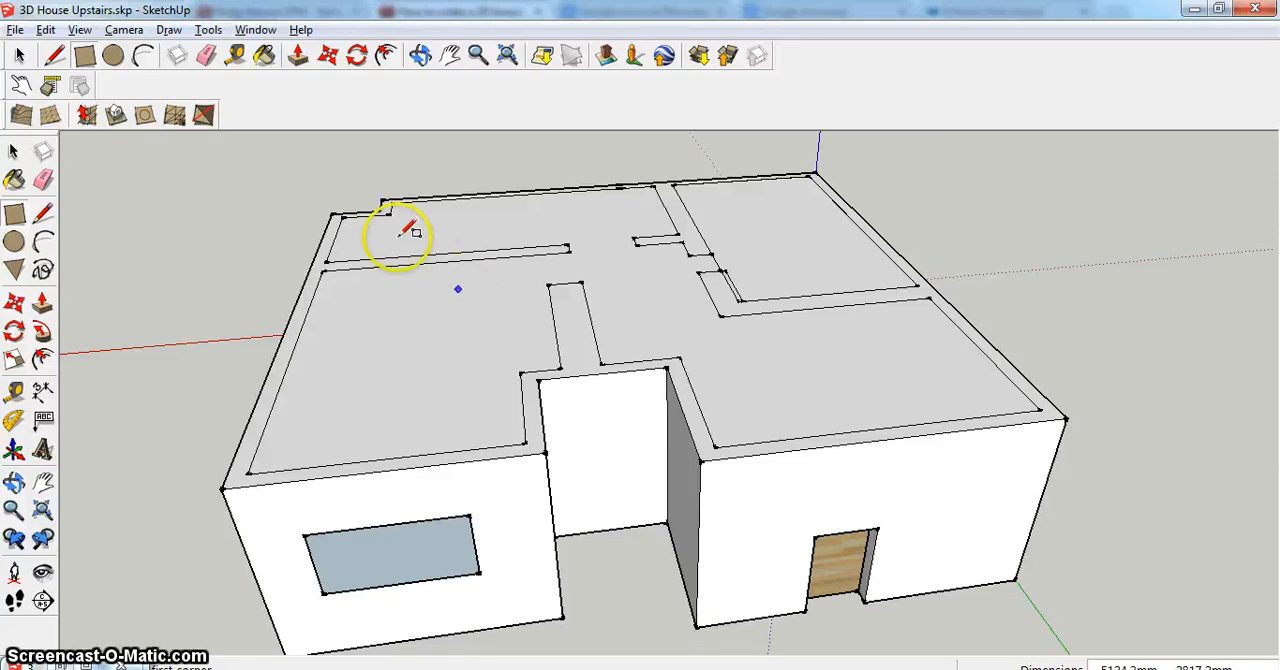
- Push/Pull the connected wall tops up about 72 mm above the new ceiling faces
click(420, 55)
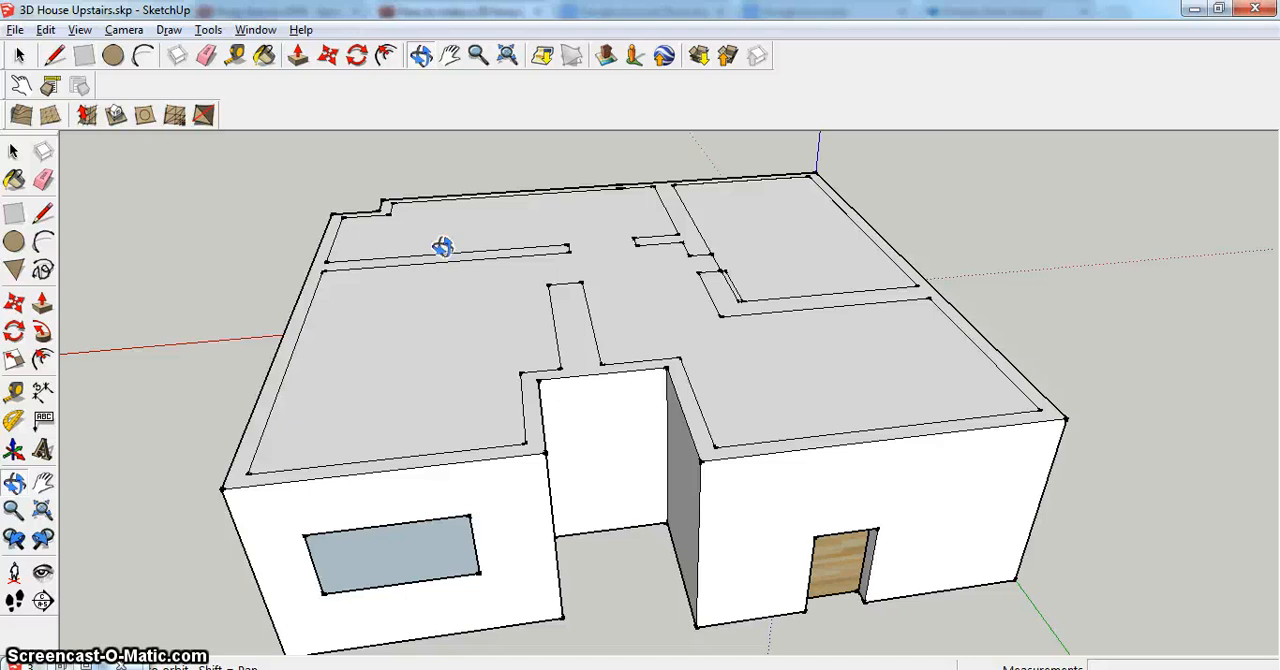
click(298, 56)
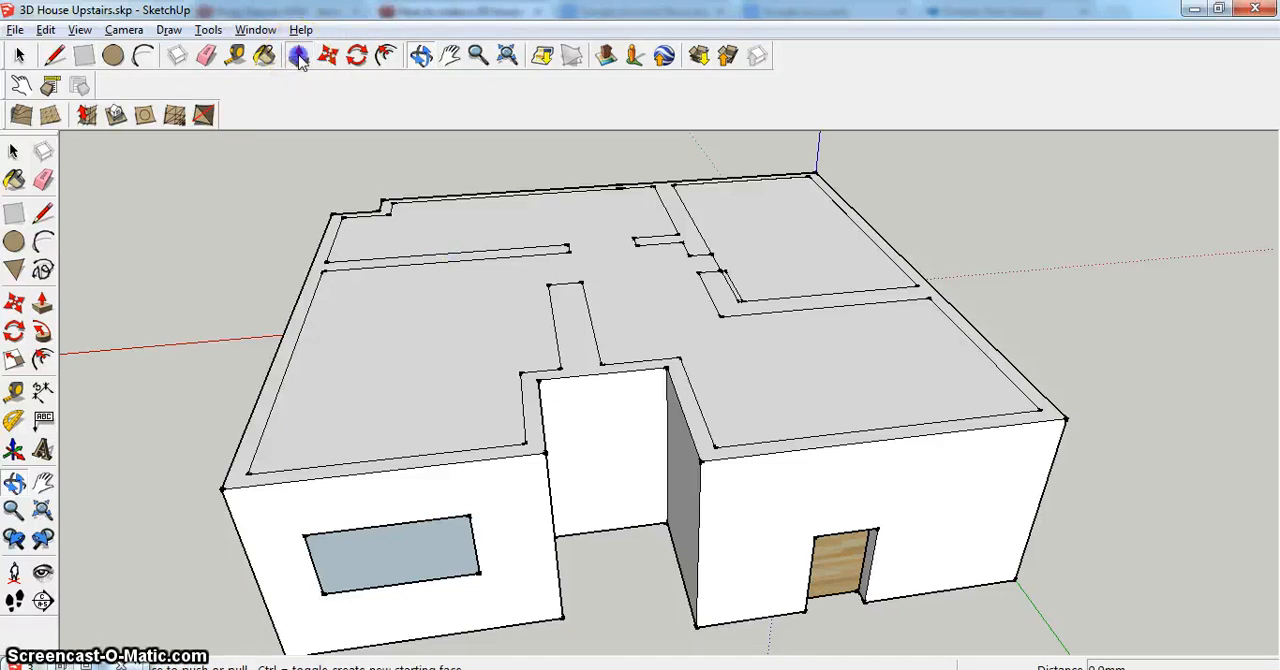
click(432, 459)
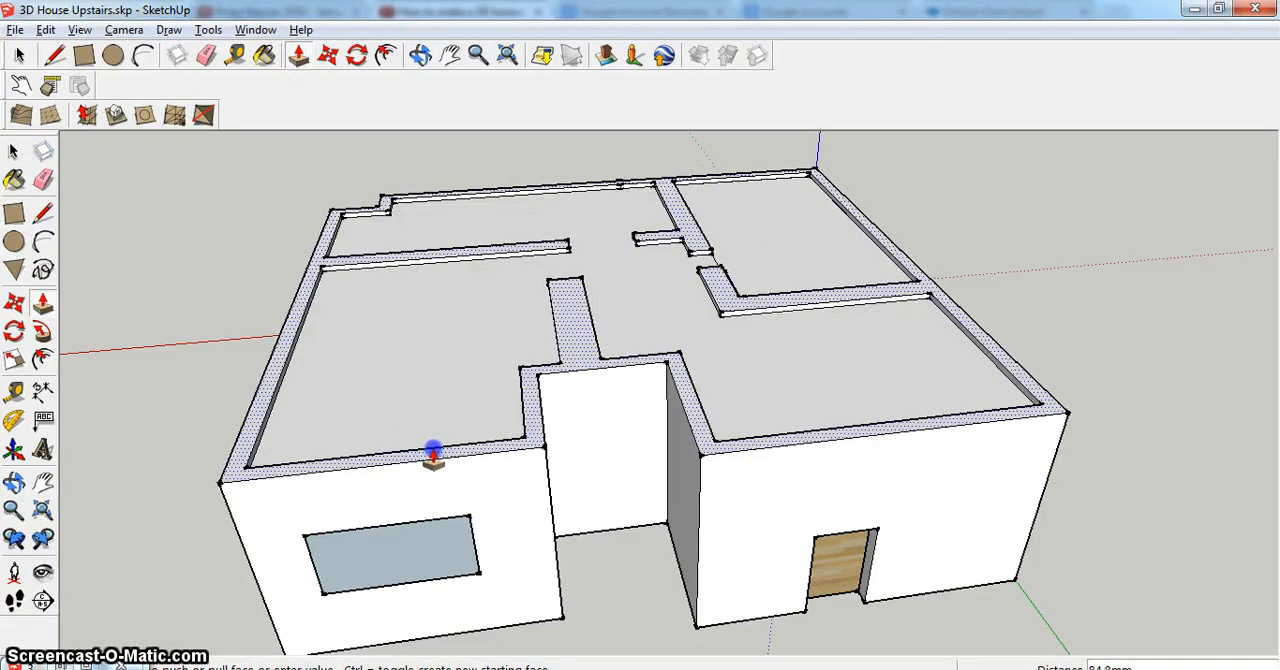
click(432, 459)
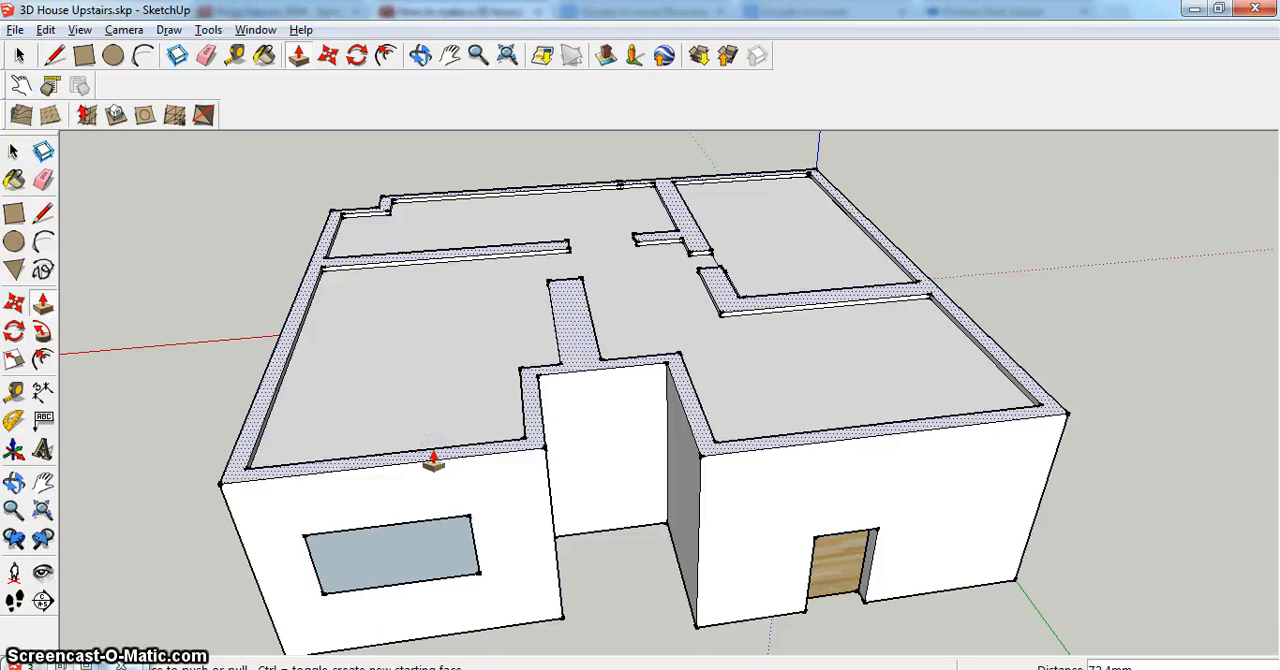
- Cover the raised walls with a rectangle of about 5124 by 2817 mm across the same back corner room as the upper floor base
click(95, 57)
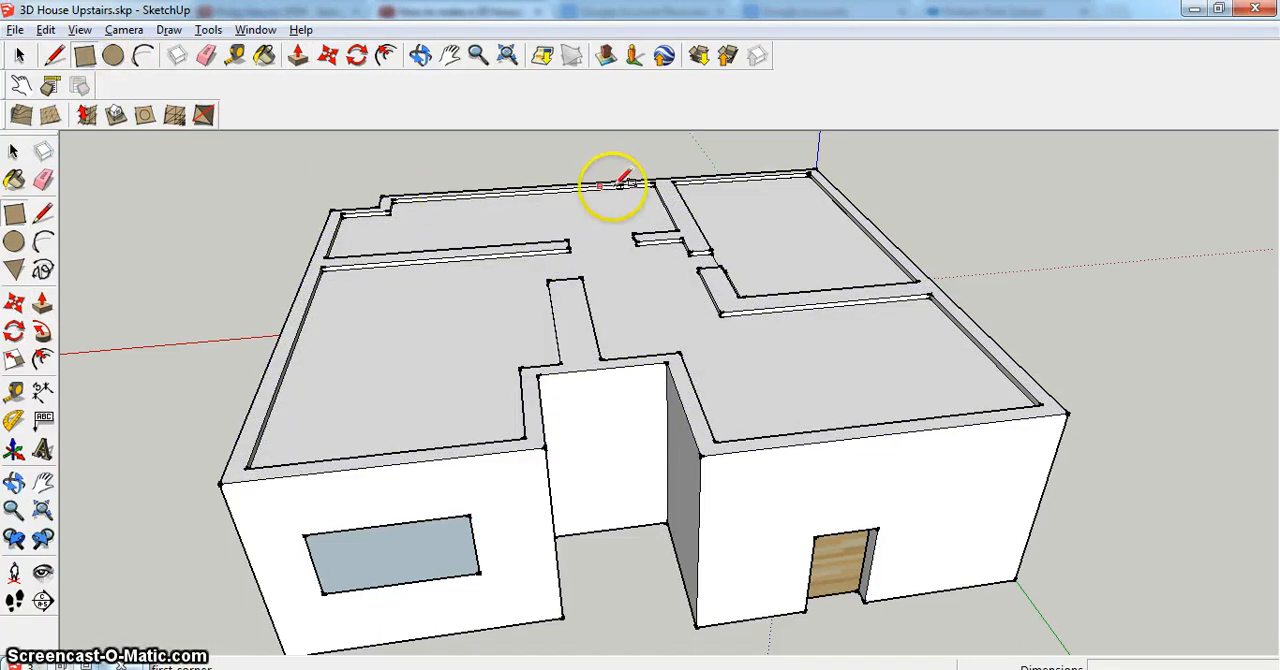
click(673, 181)
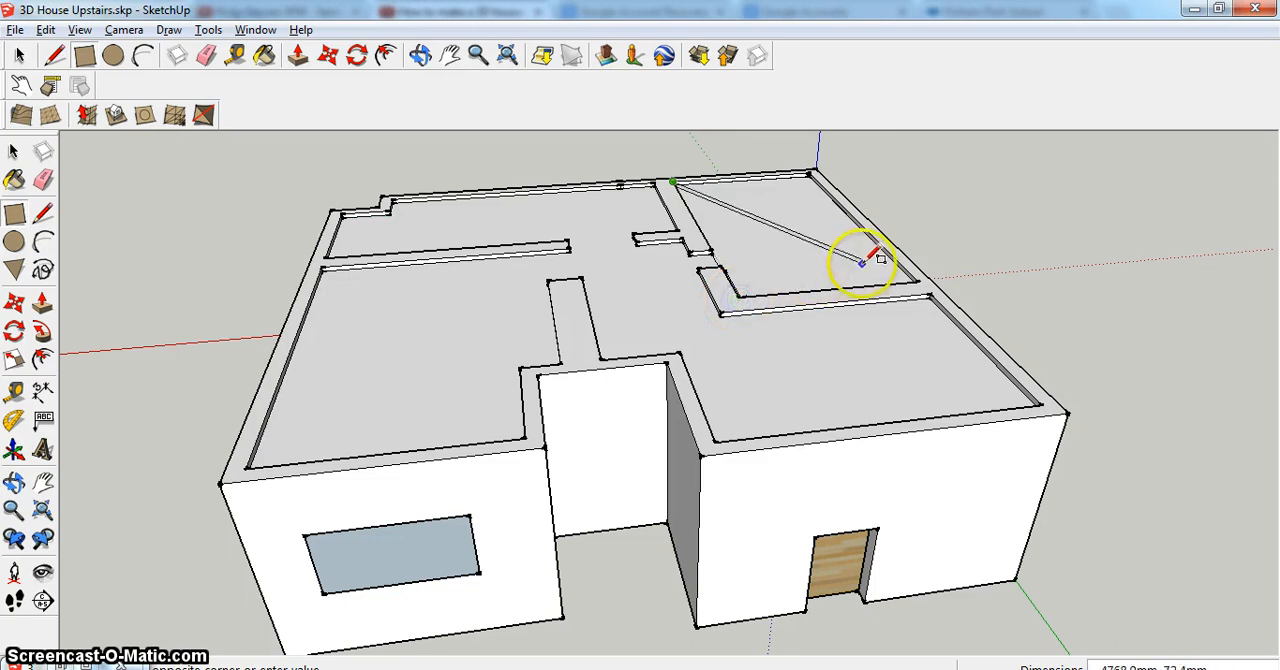
click(918, 281)
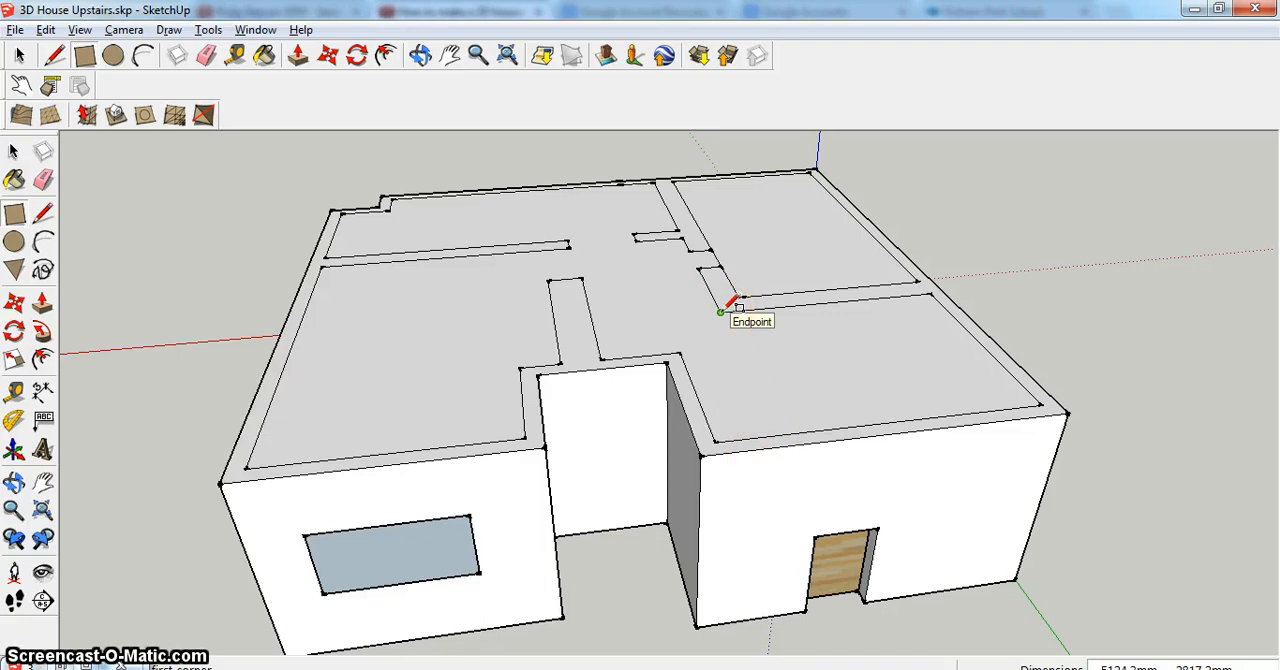
- Draw two parallel lines about 2988 mm long from the partition corner to the front wall as a new wall, and erase the edge closing their junction
click(55, 55)
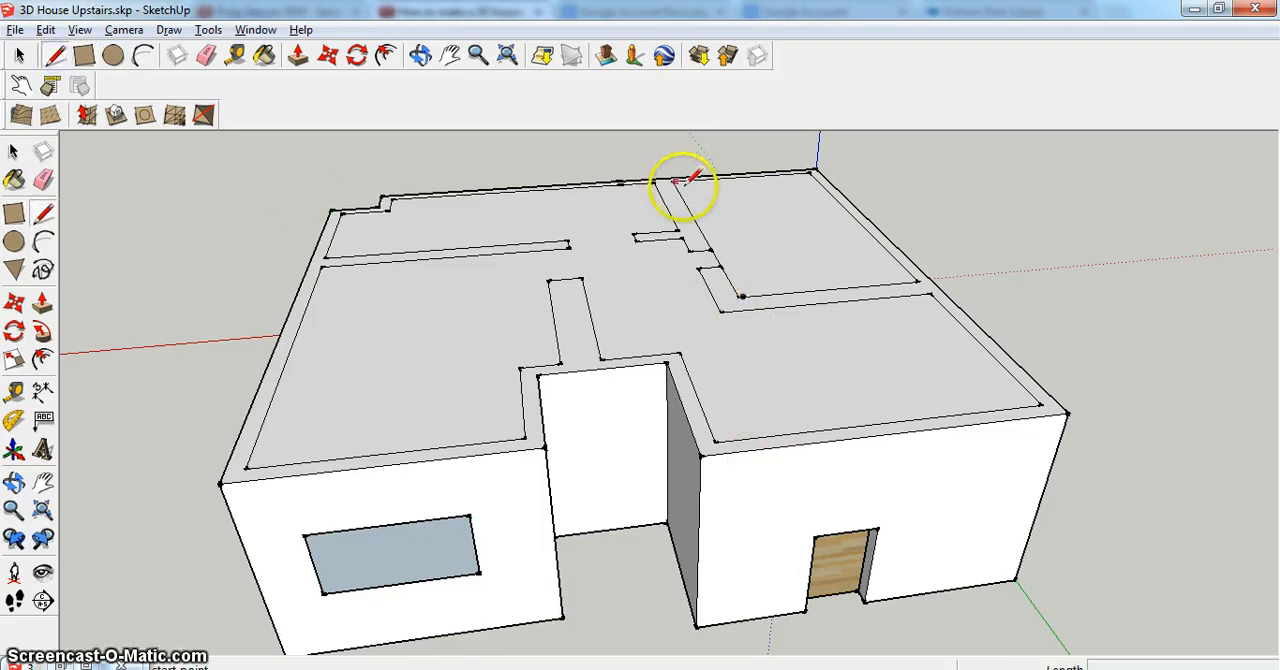
click(720, 313)
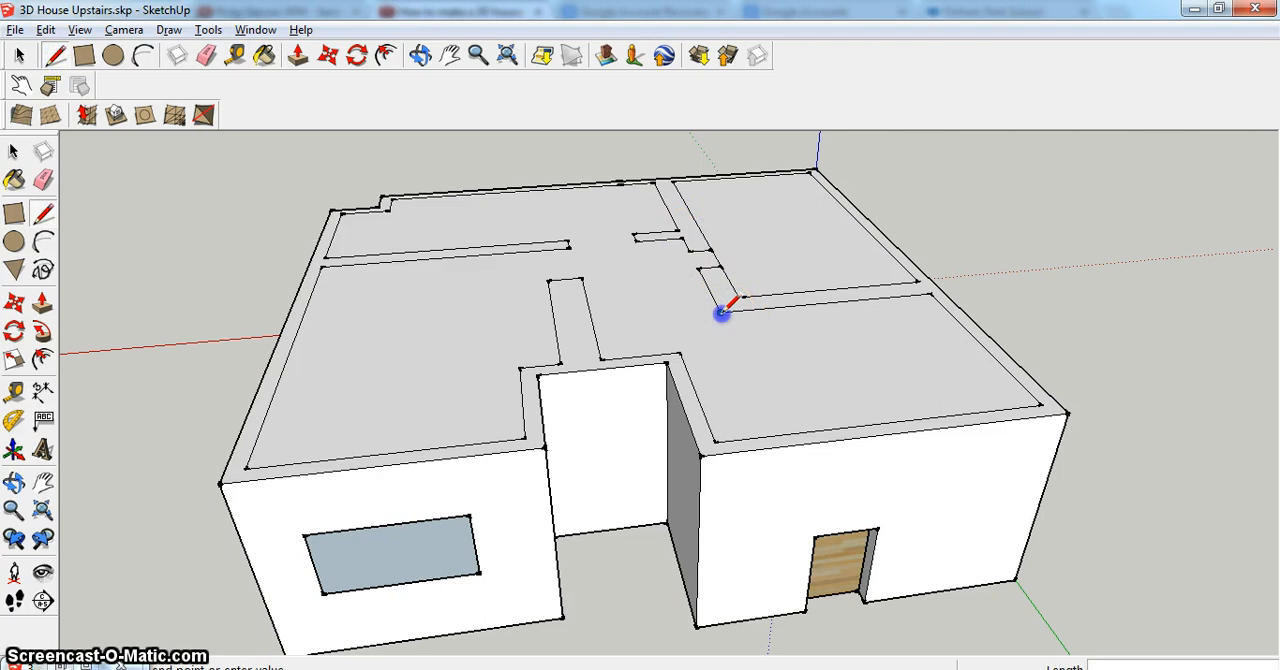
click(781, 435)
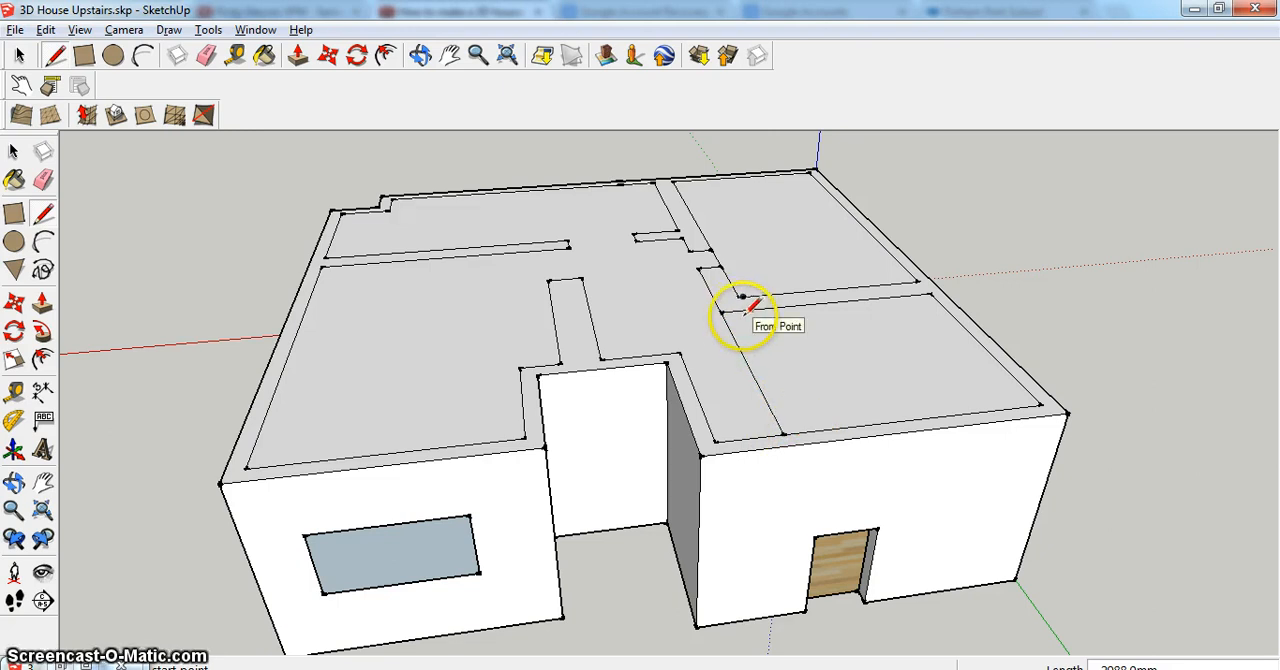
click(803, 434)
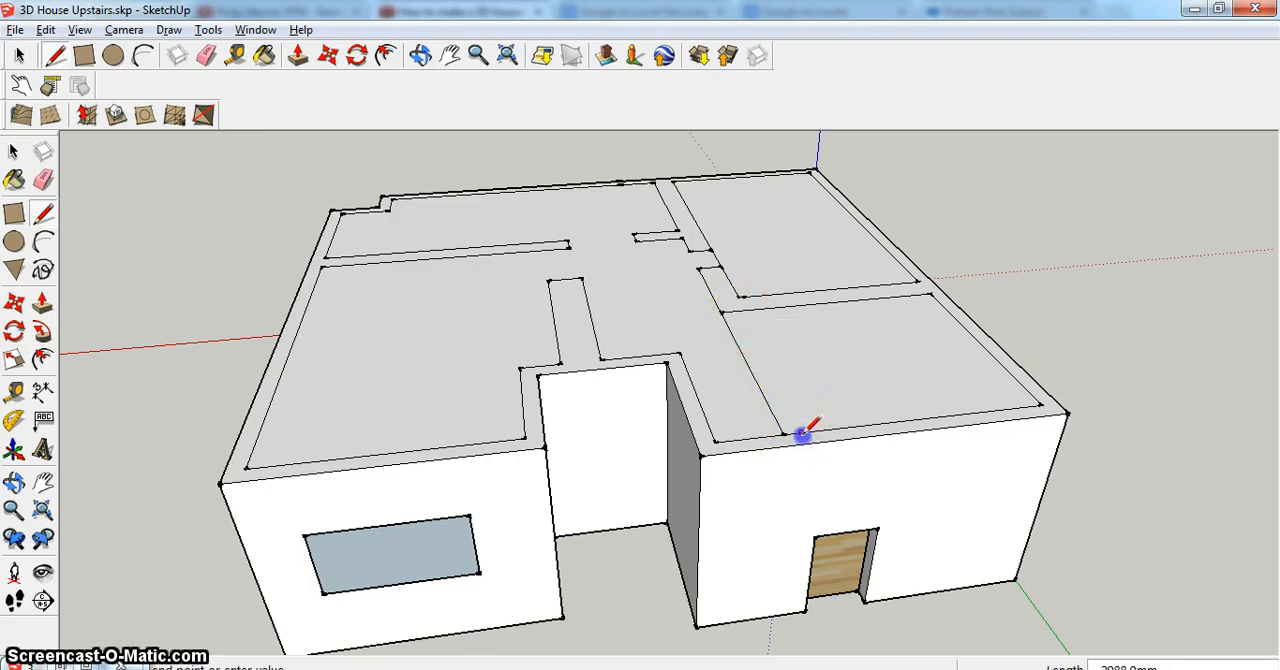
click(736, 312)
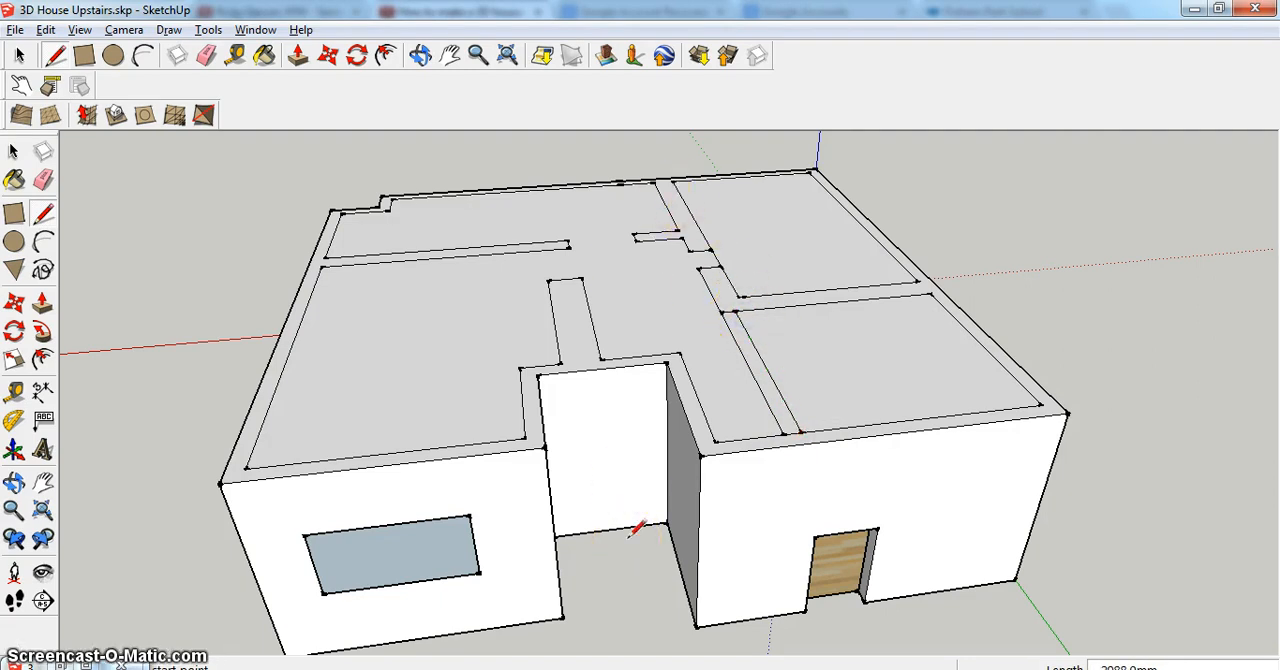
click(207, 55)
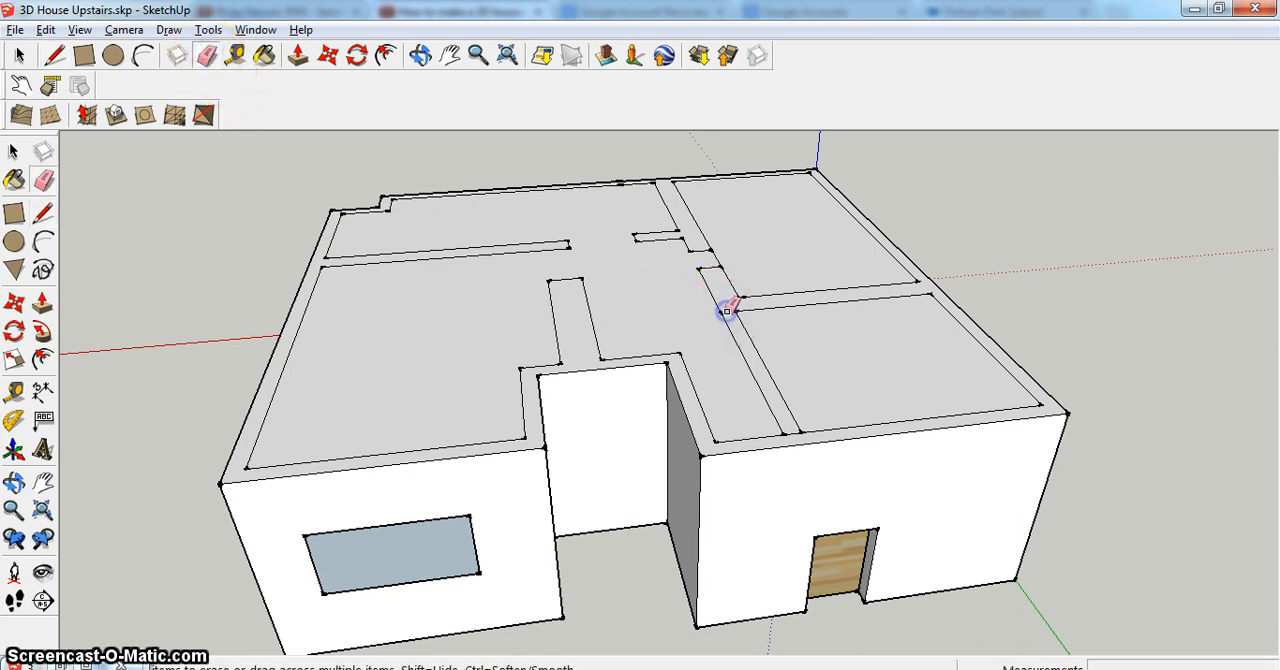
- Draw two short lines about 212 mm long across the new wall near its middle and erase the wall edges between them for a doorway
click(53, 56)
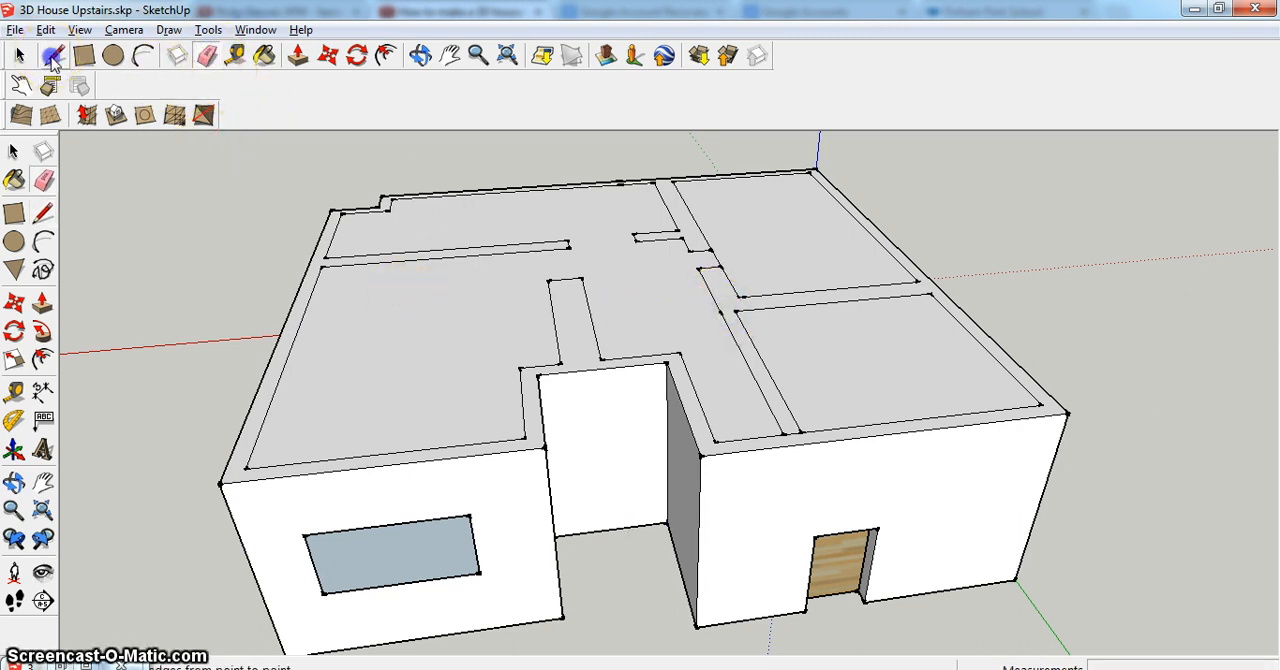
click(740, 350)
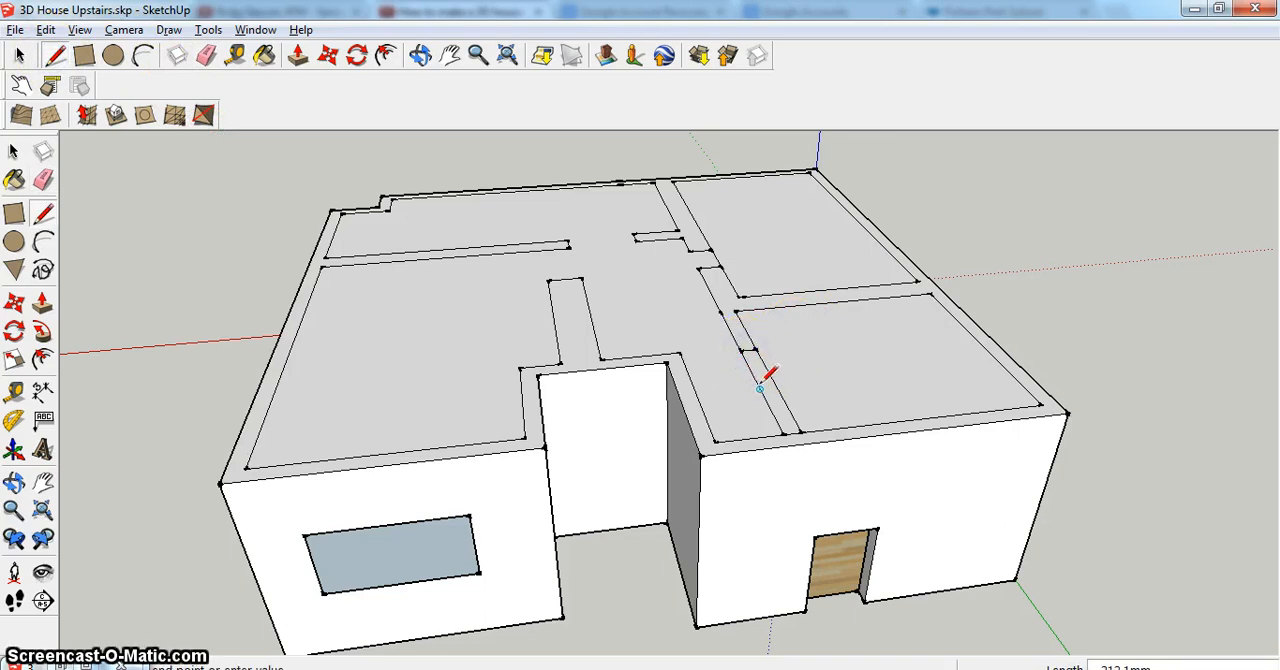
click(776, 386)
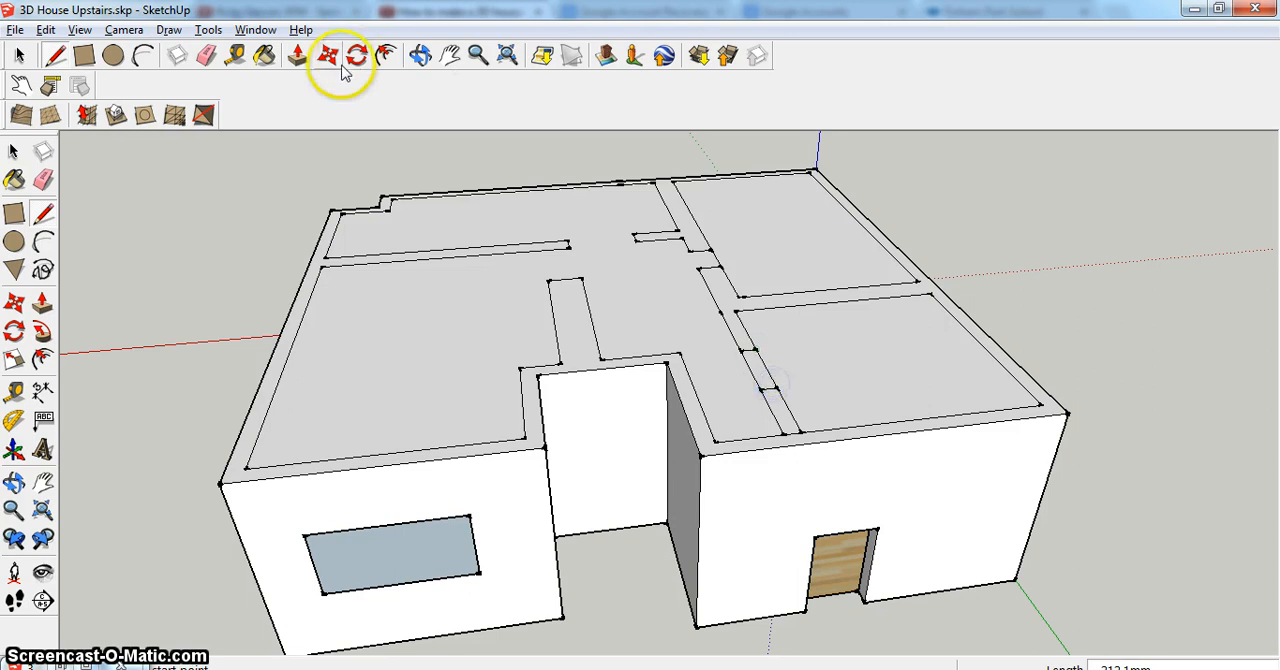
click(206, 56)
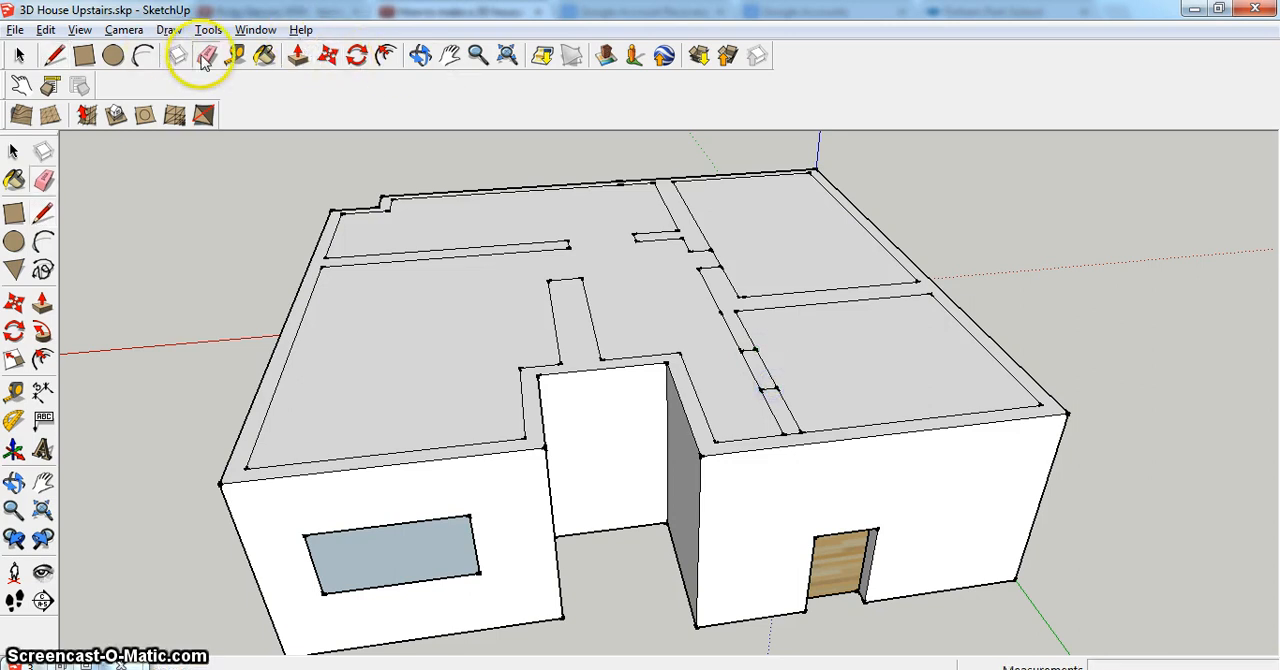
drag(752, 377, 754, 375)
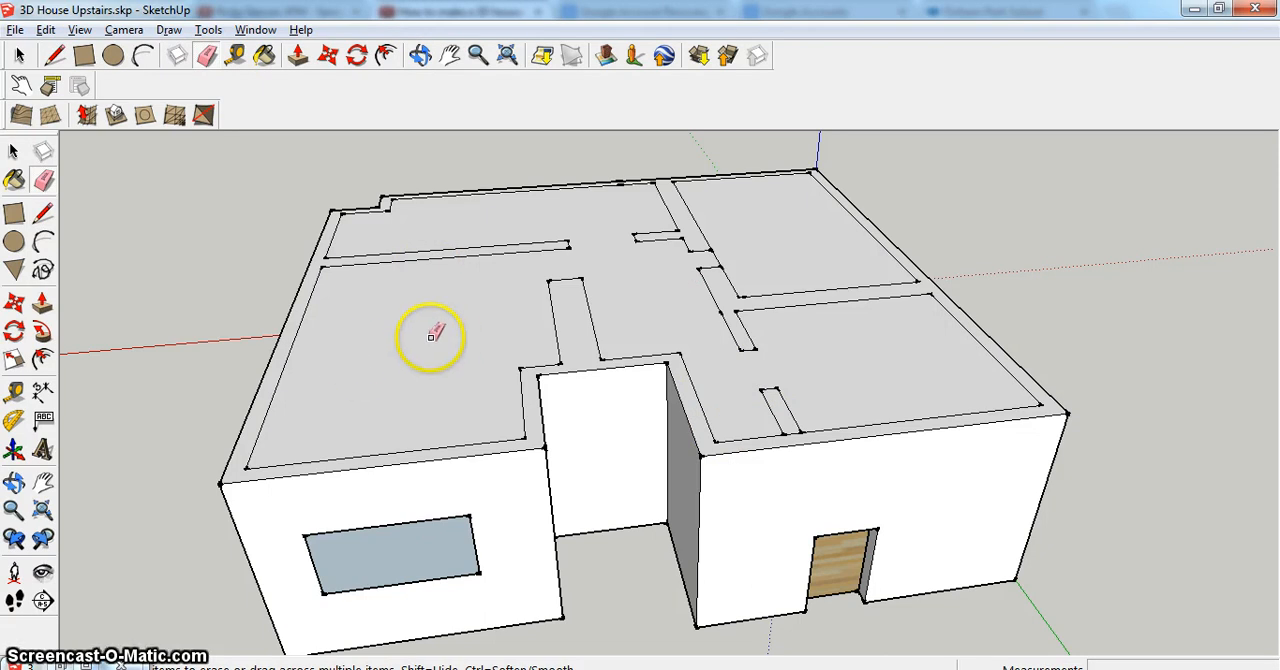
- Outline a wall across the large room above the window with two parallel lines about 2465 mm long, and erase the edges closing both ends
click(55, 56)
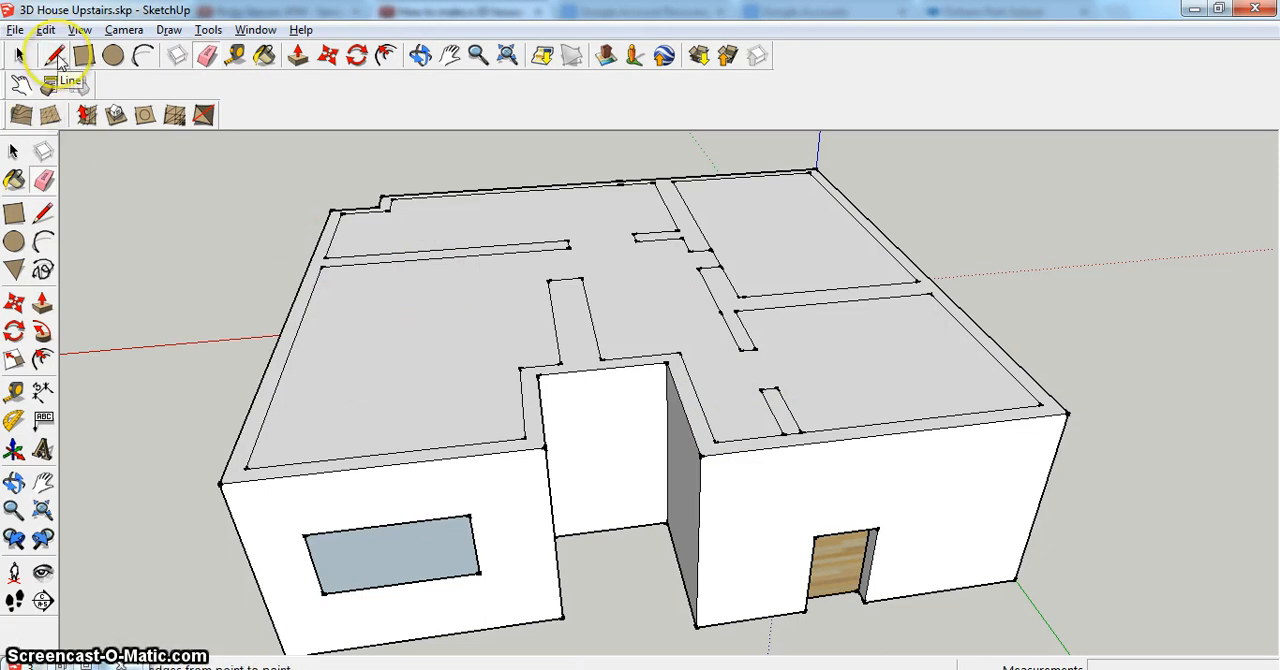
click(291, 346)
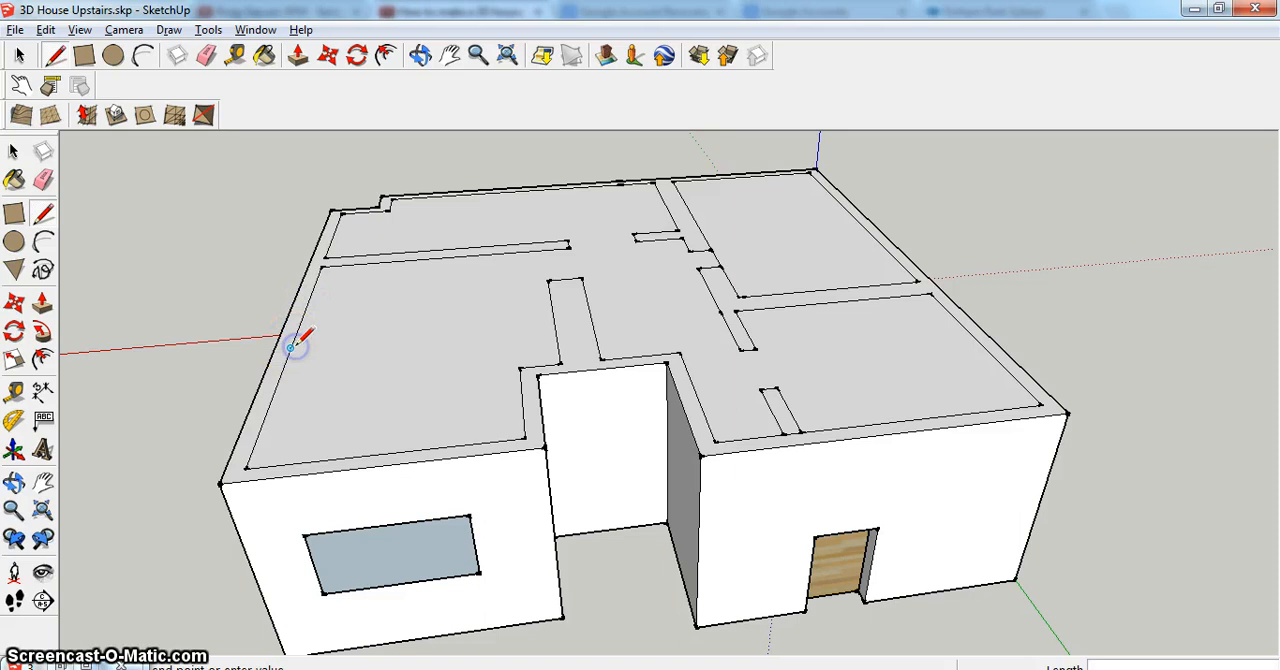
click(548, 331)
click(554, 330)
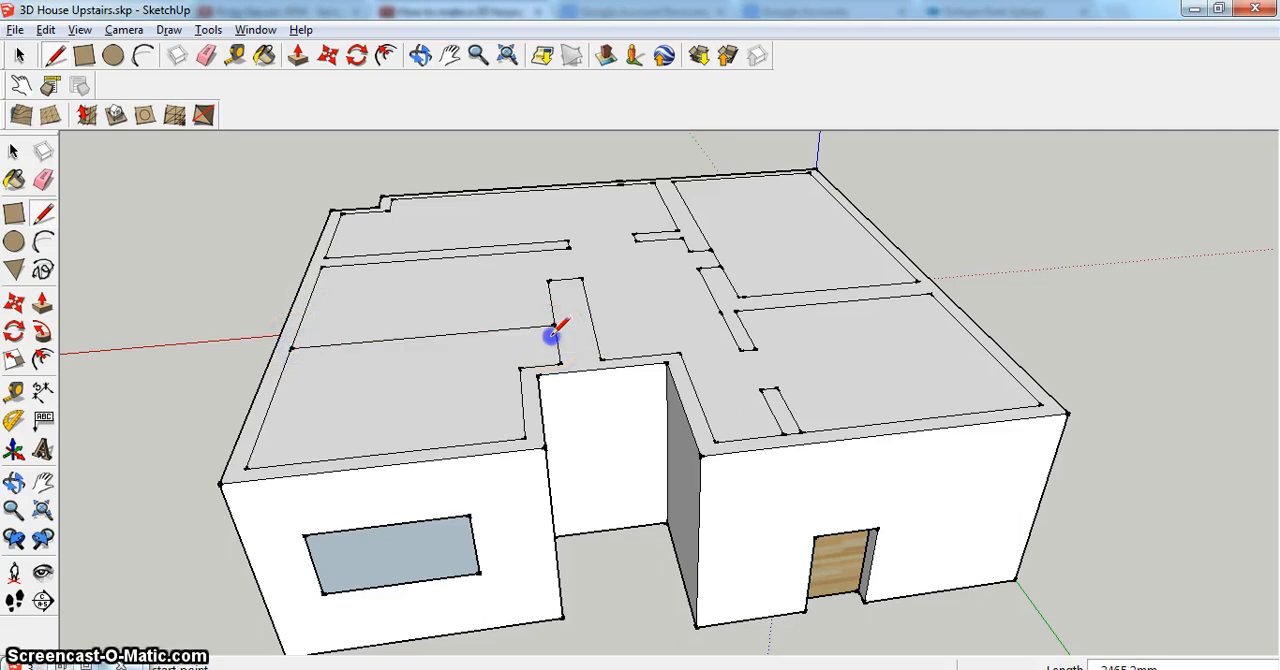
click(297, 332)
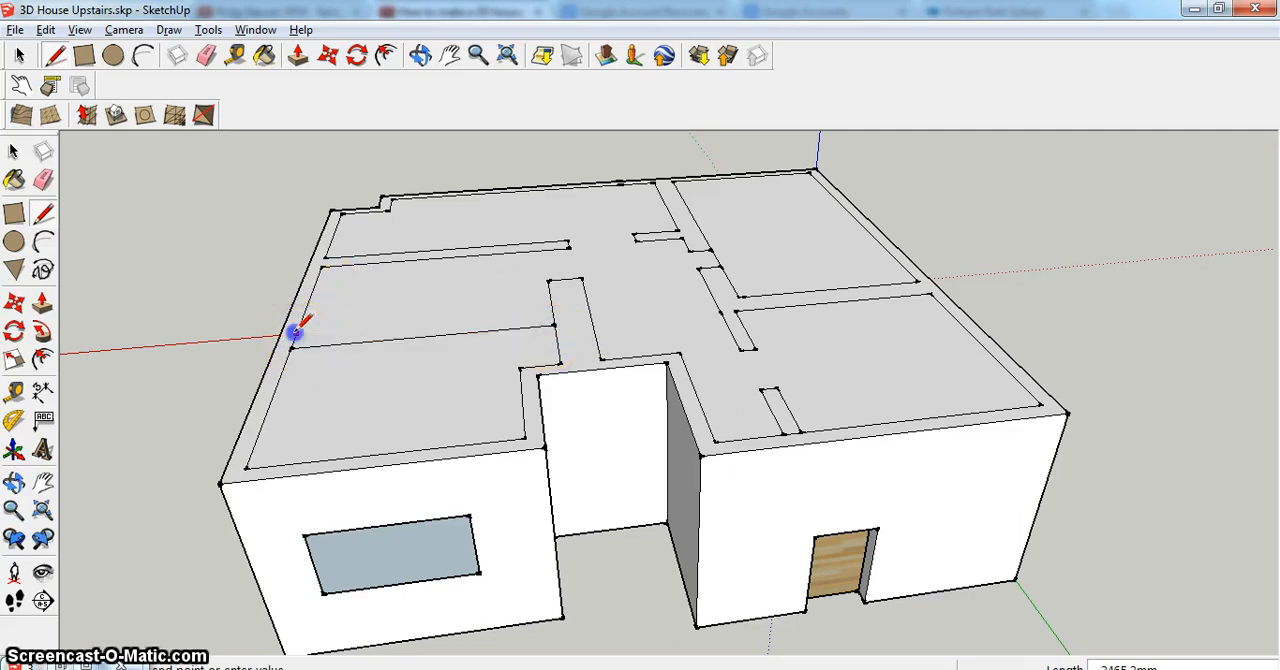
click(548, 311)
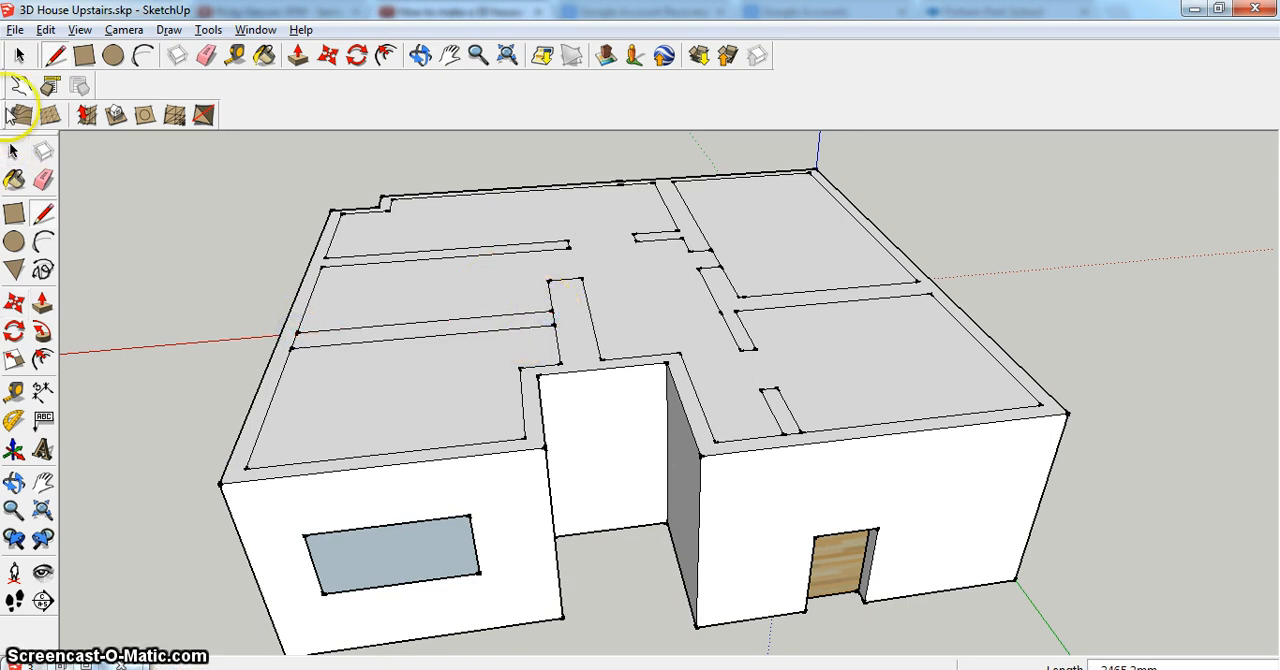
click(207, 55)
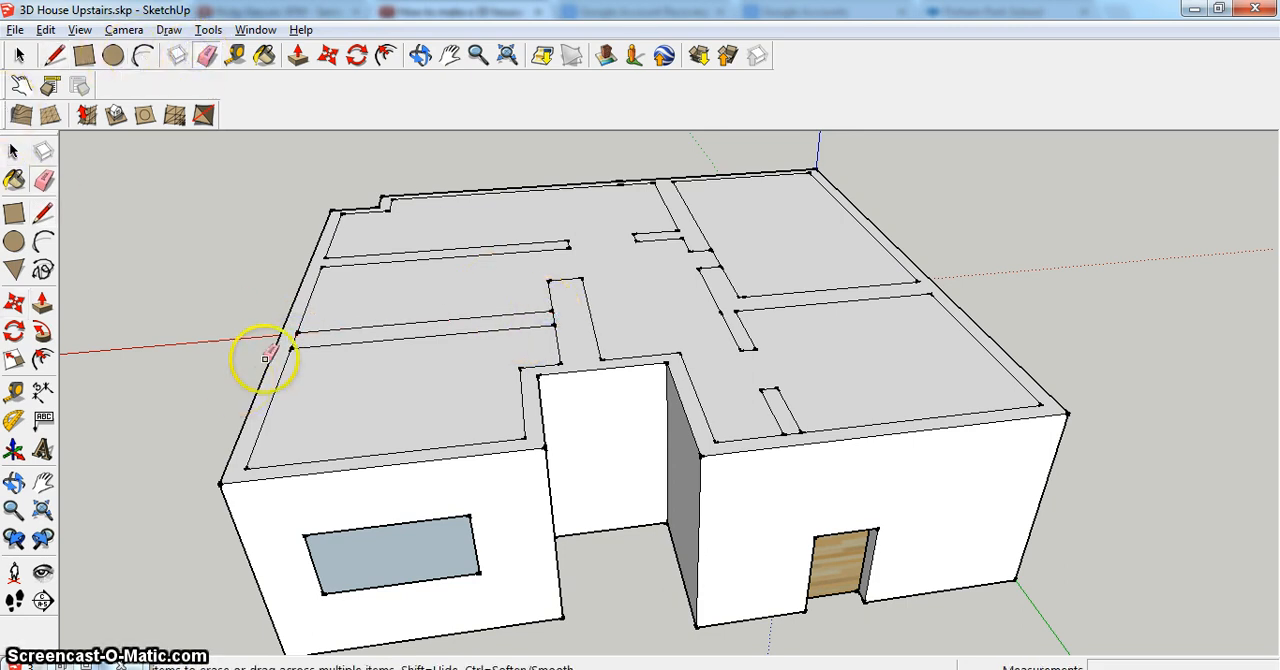
click(292, 340)
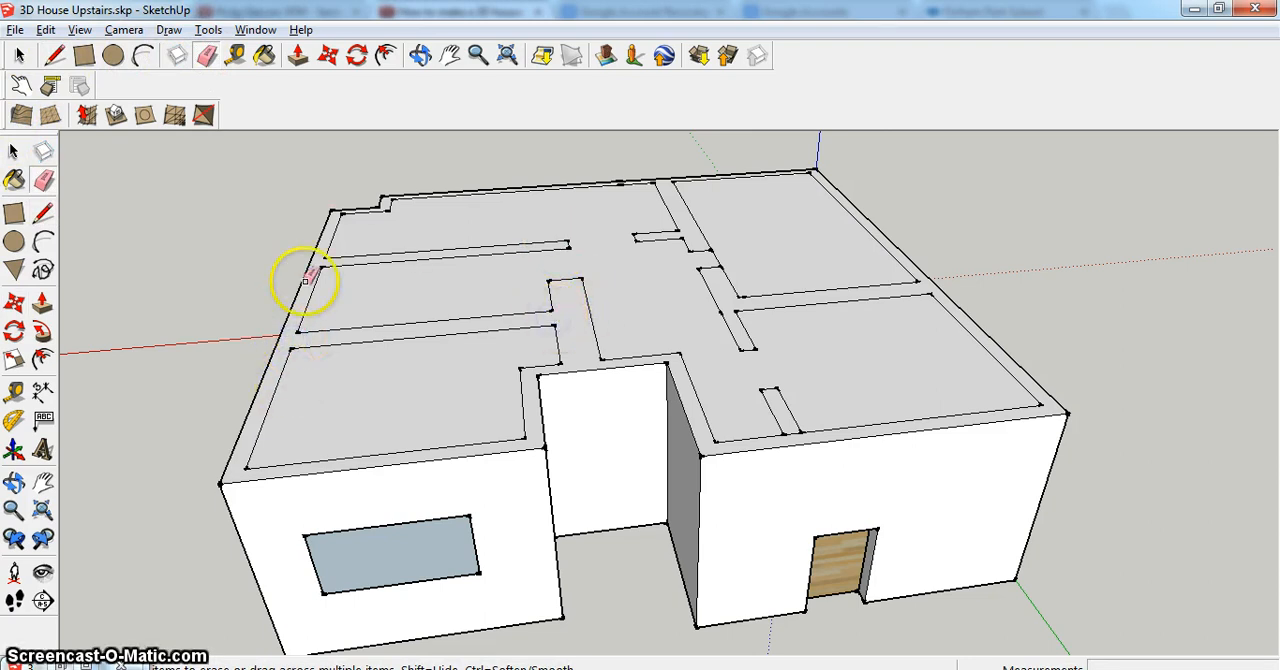
- Mark a doorway with two short lines across the large room's new wall, and erase the edges between them plus leftover edges at other wall junctions
click(55, 56)
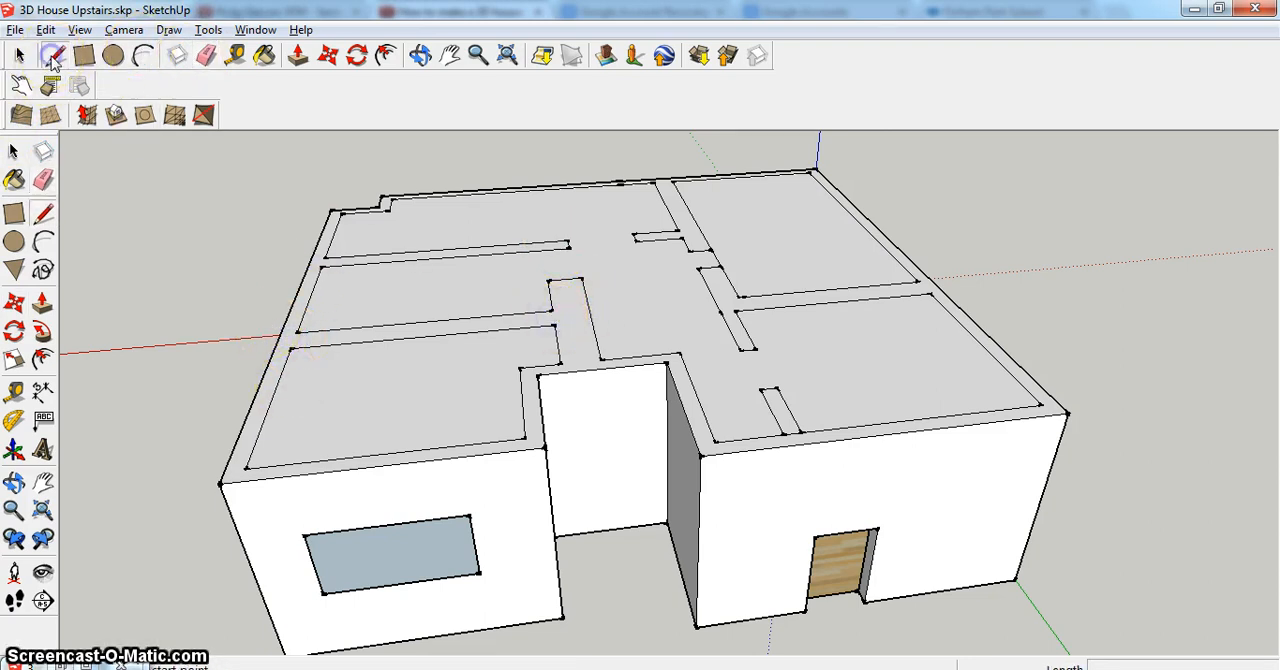
click(400, 321)
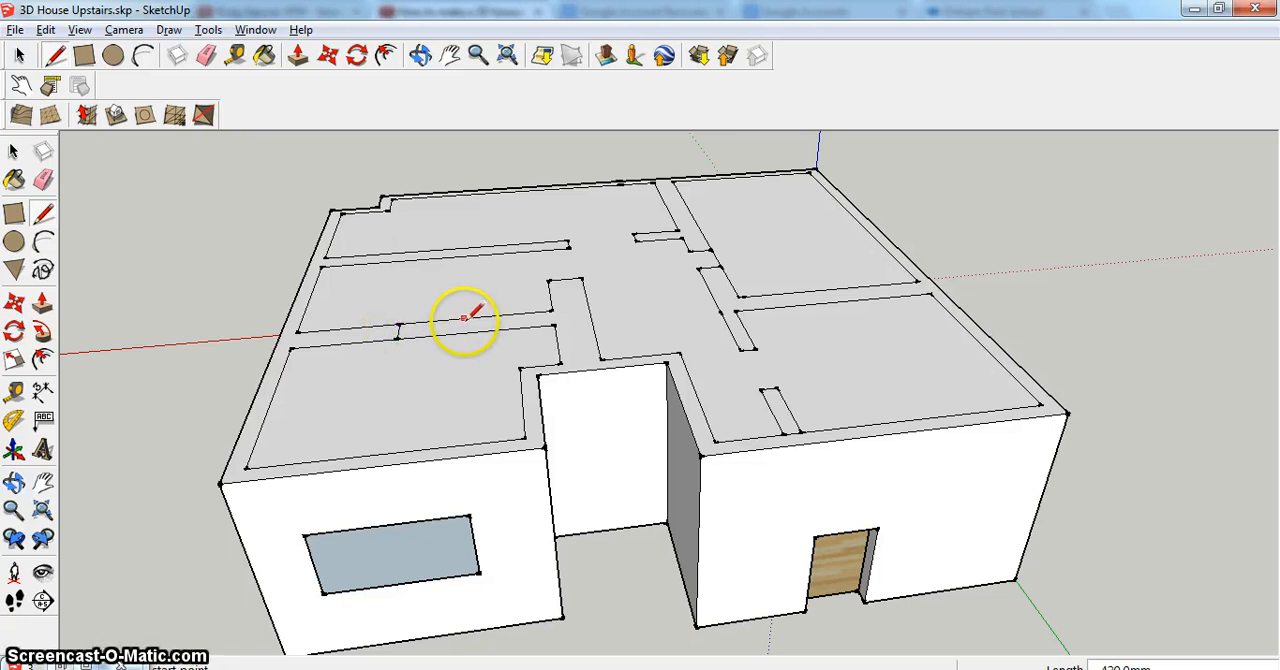
click(206, 56)
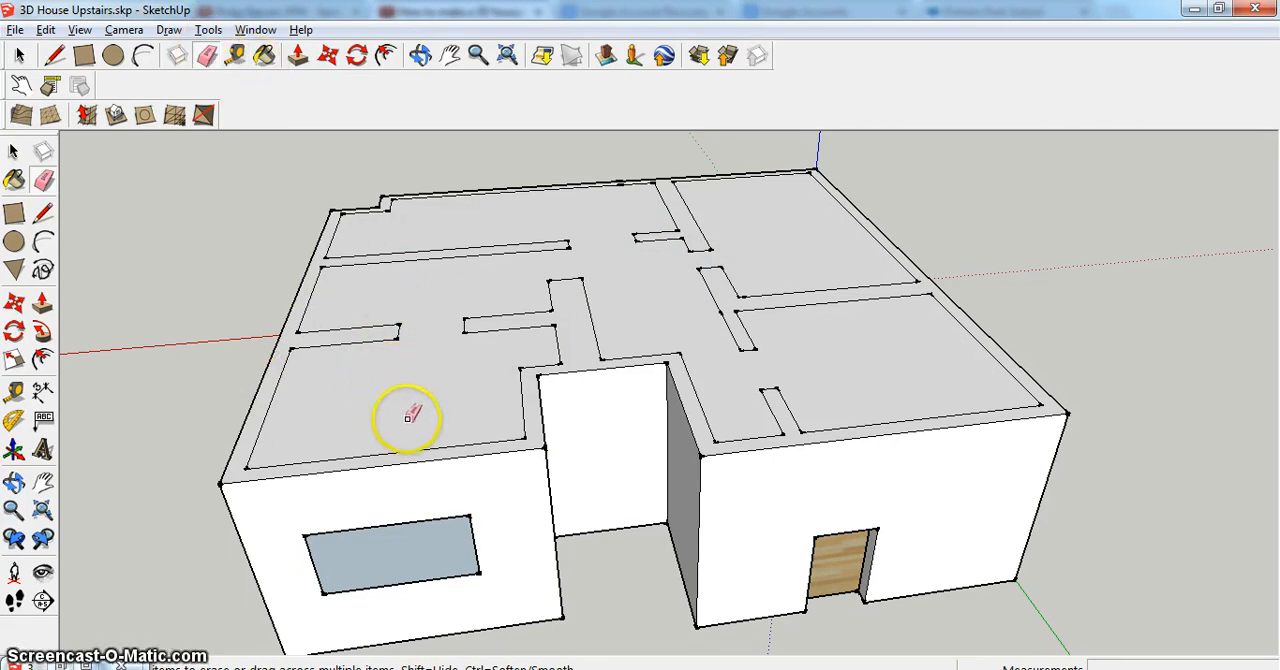
- Push/Pull the upper-floor wall layout face upward by about 1508 mm to raise the outer and partition walls
click(297, 56)
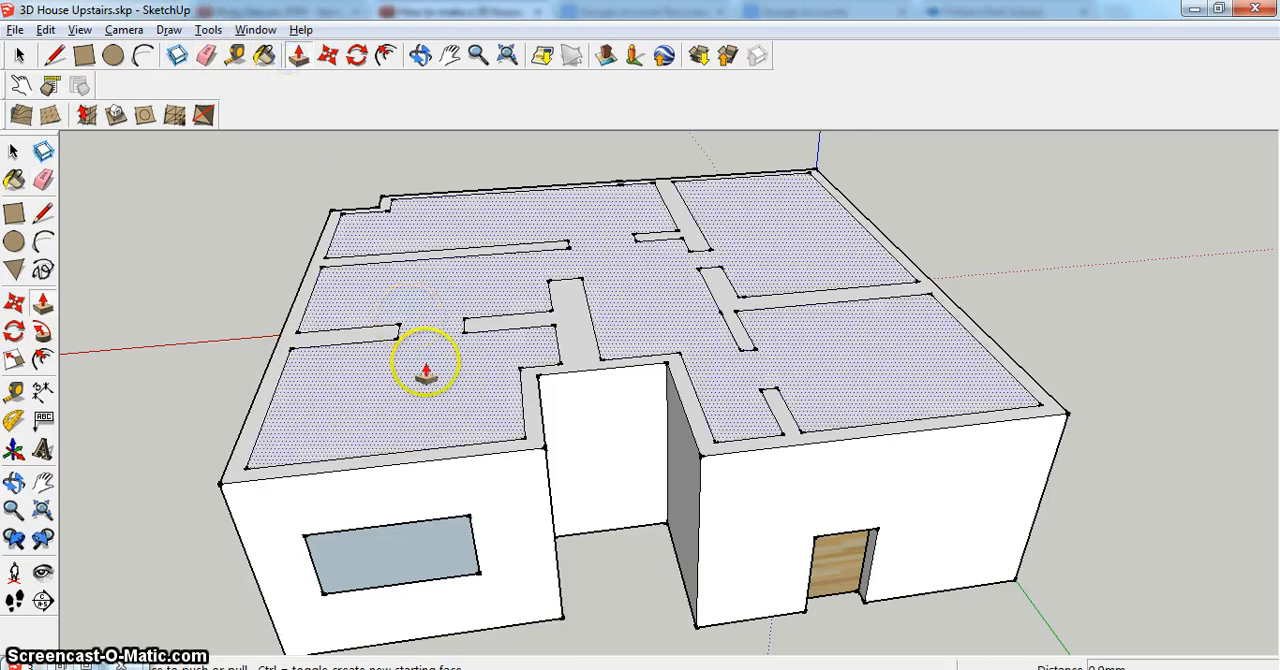
click(463, 447)
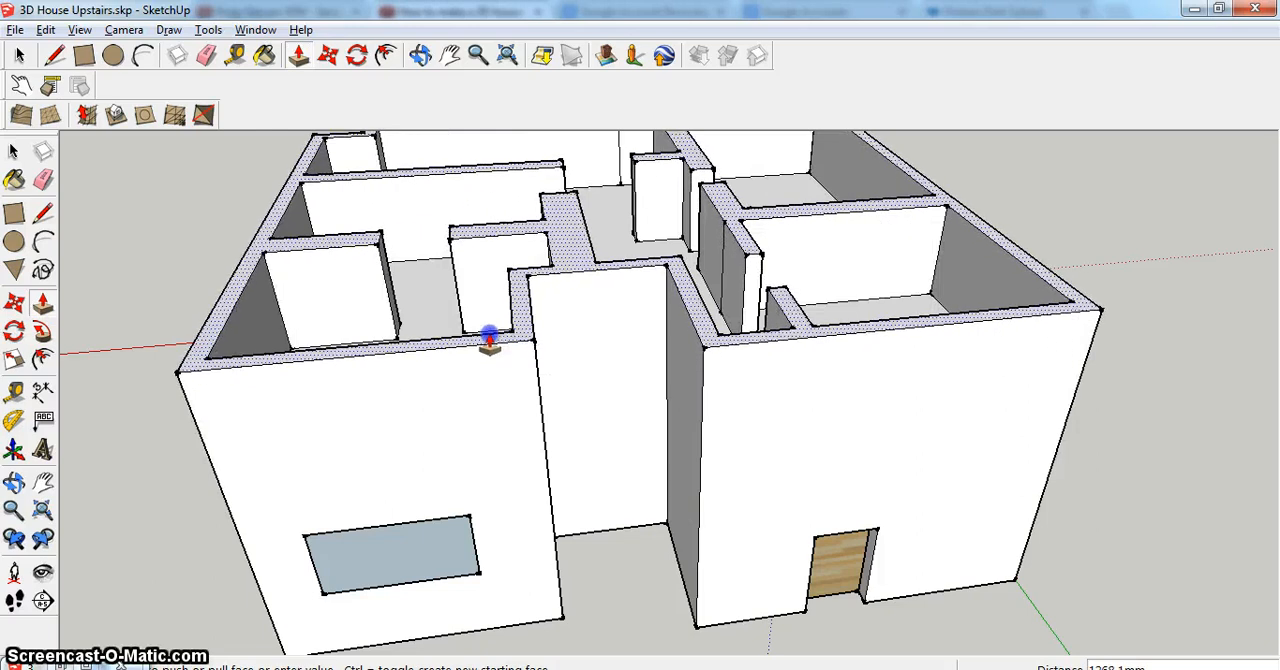
click(489, 327)
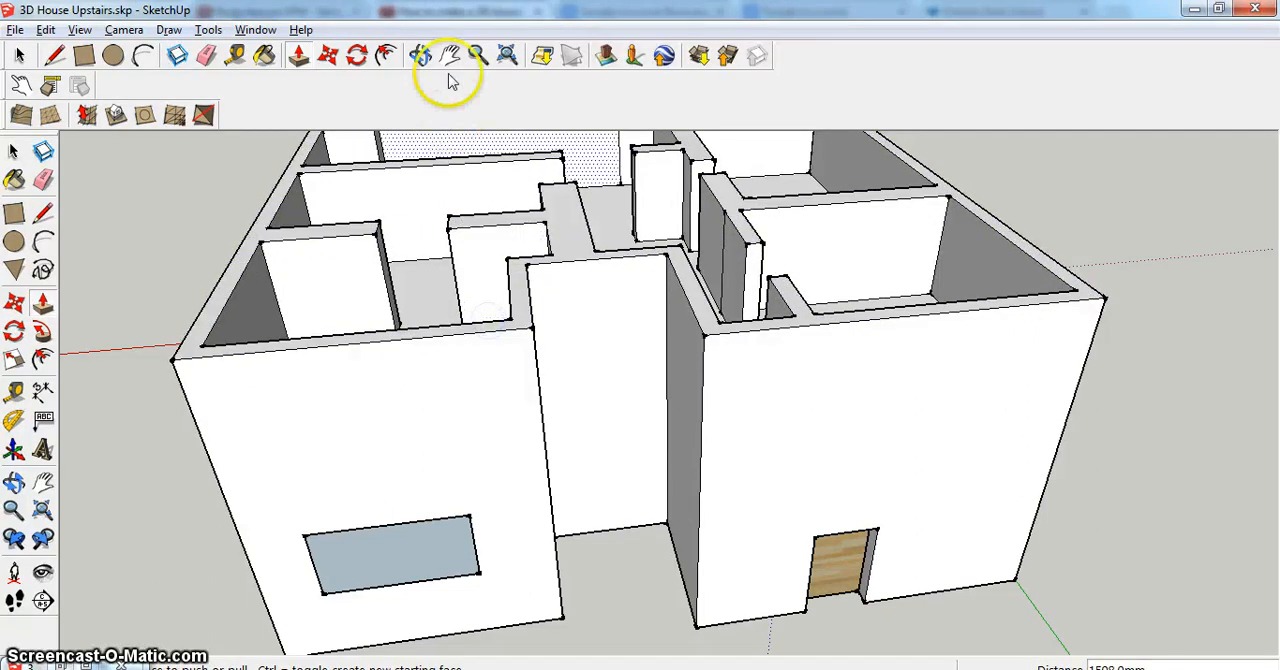
- Delete the blue pane face from the front wall's window, leaving an open hole into the lower room
click(421, 55)
mouse_move(556, 322)
mouse_down()
mouse_move(586, 374)
mouse_move(574, 214)
mouse_move(456, 55)
mouse_move(480, 91)
mouse_move(466, 134)
mouse_move(404, 153)
mouse_move(434, 166)
mouse_move(449, 120)
mouse_move(371, 126)
mouse_move(457, 123)
mouse_move(506, 277)
mouse_move(551, 291)
mouse_move(649, 251)
mouse_up()
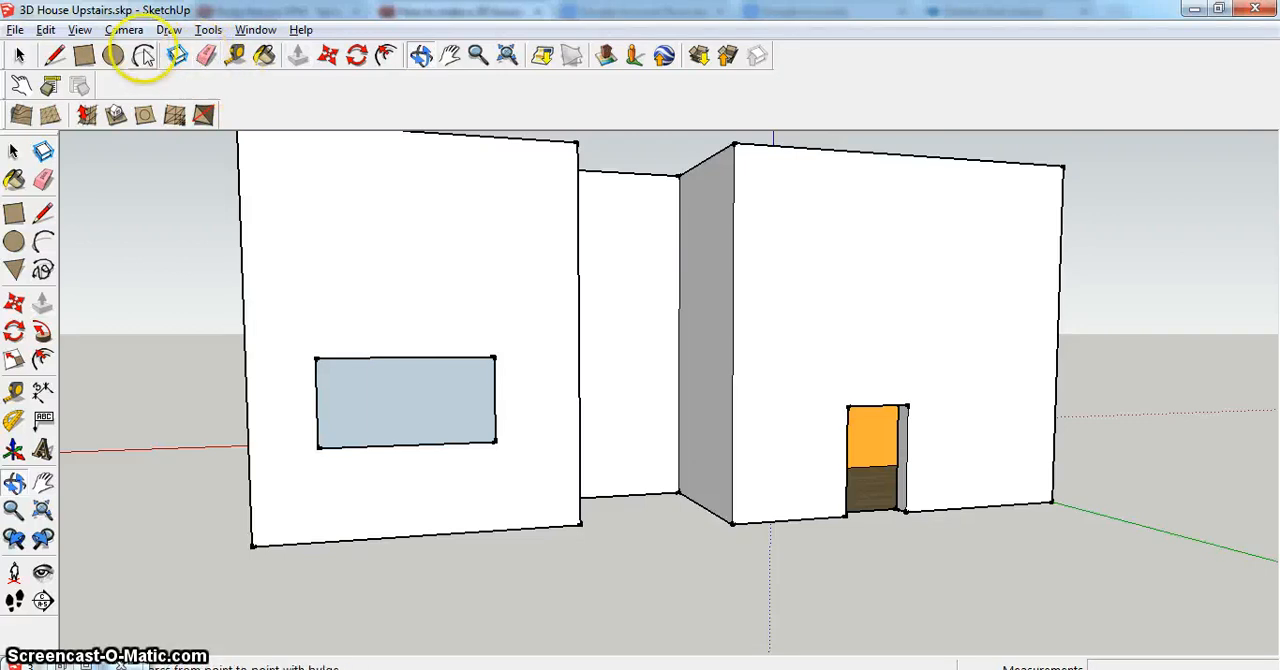
click(204, 57)
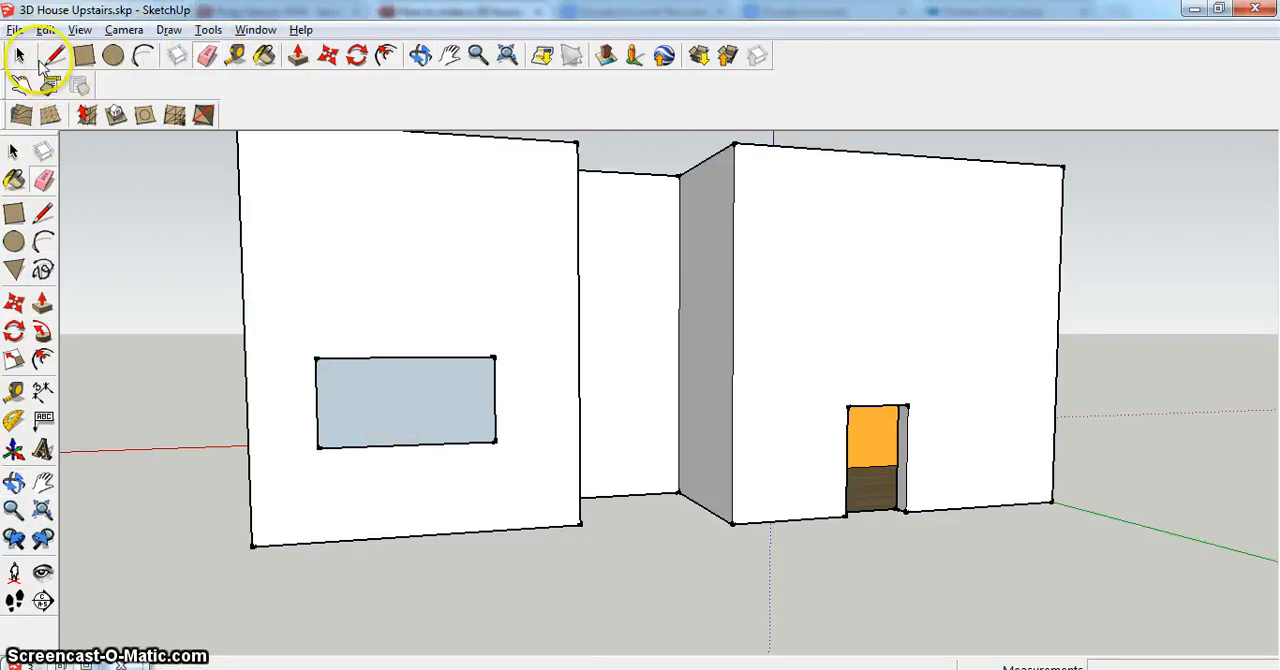
click(20, 55)
click(369, 406)
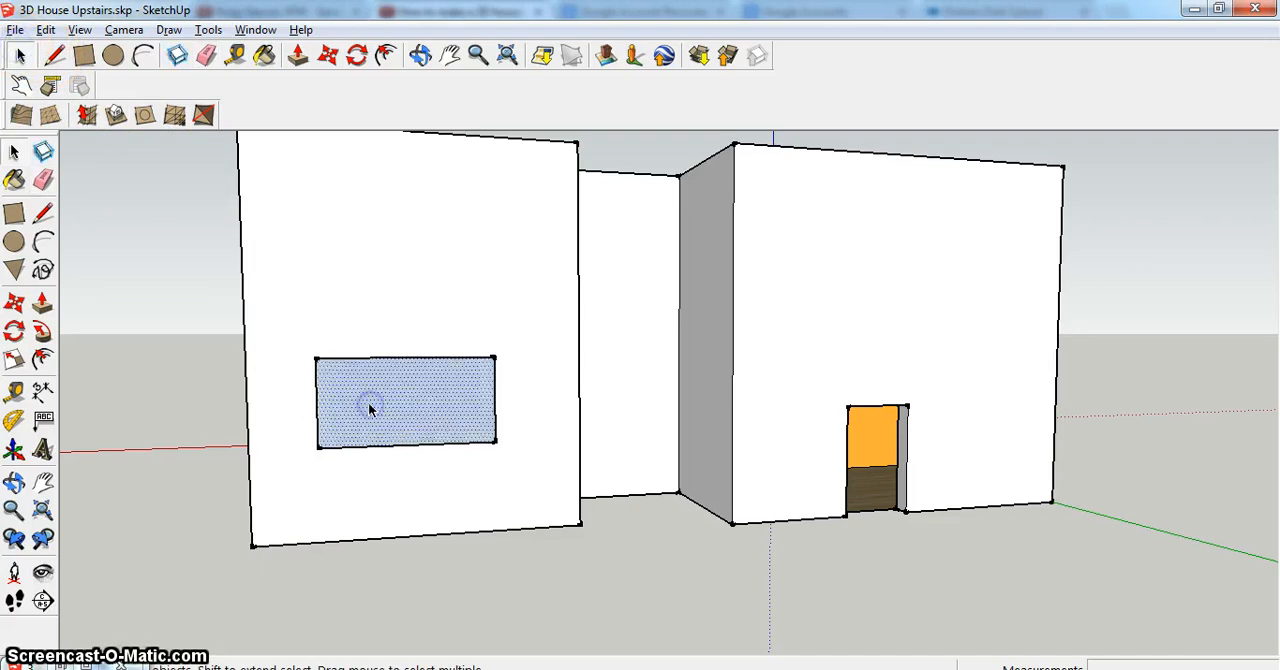
key(Delete)
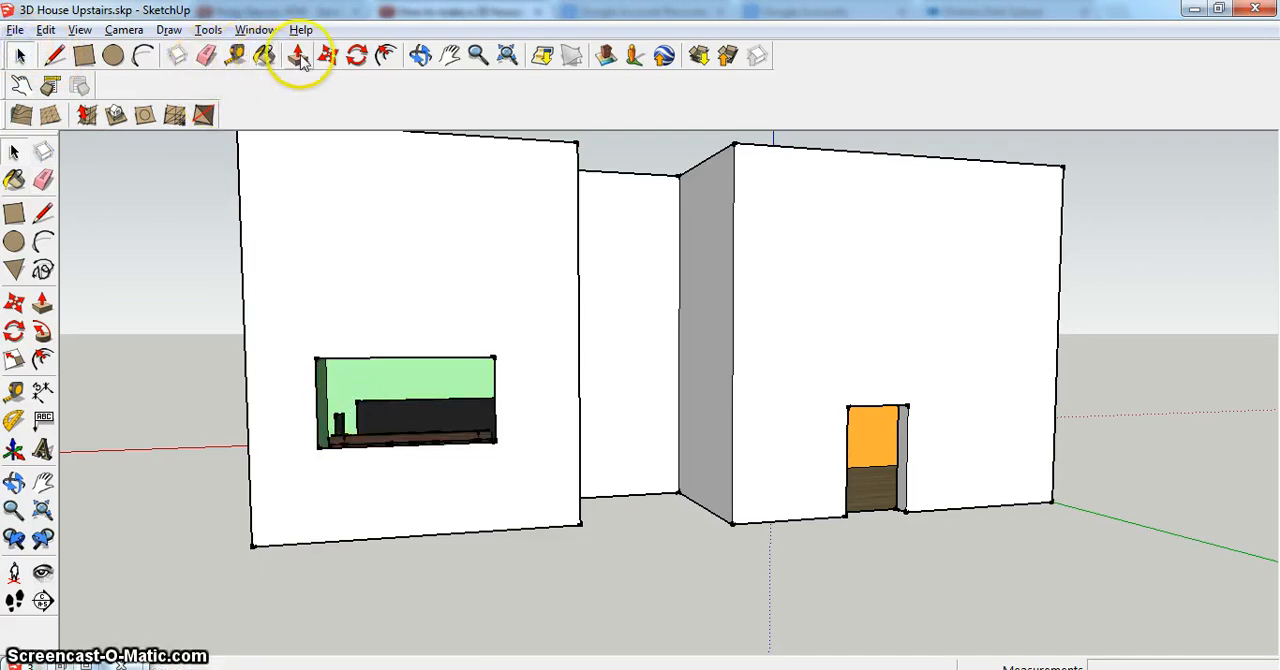
- Examine the upper floor's raised walls, rooms and doorways from above, from the front rooms to the back
click(420, 55)
drag(320, 463, 297, 406)
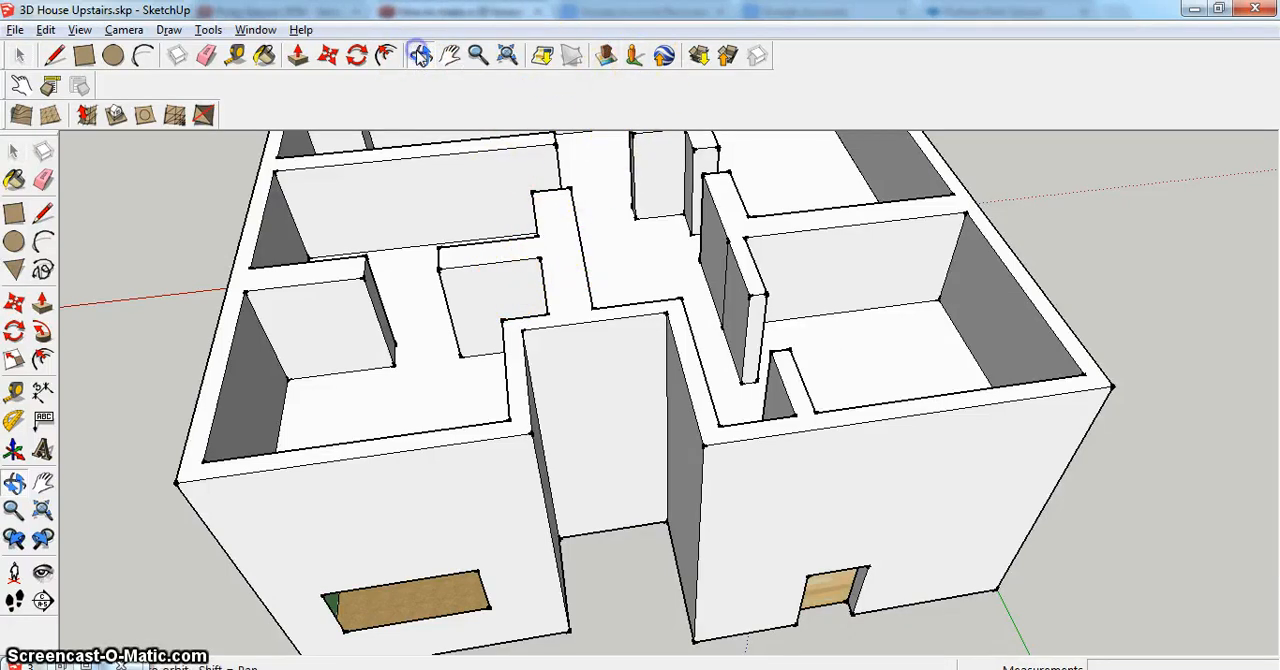
drag(489, 163, 497, 206)
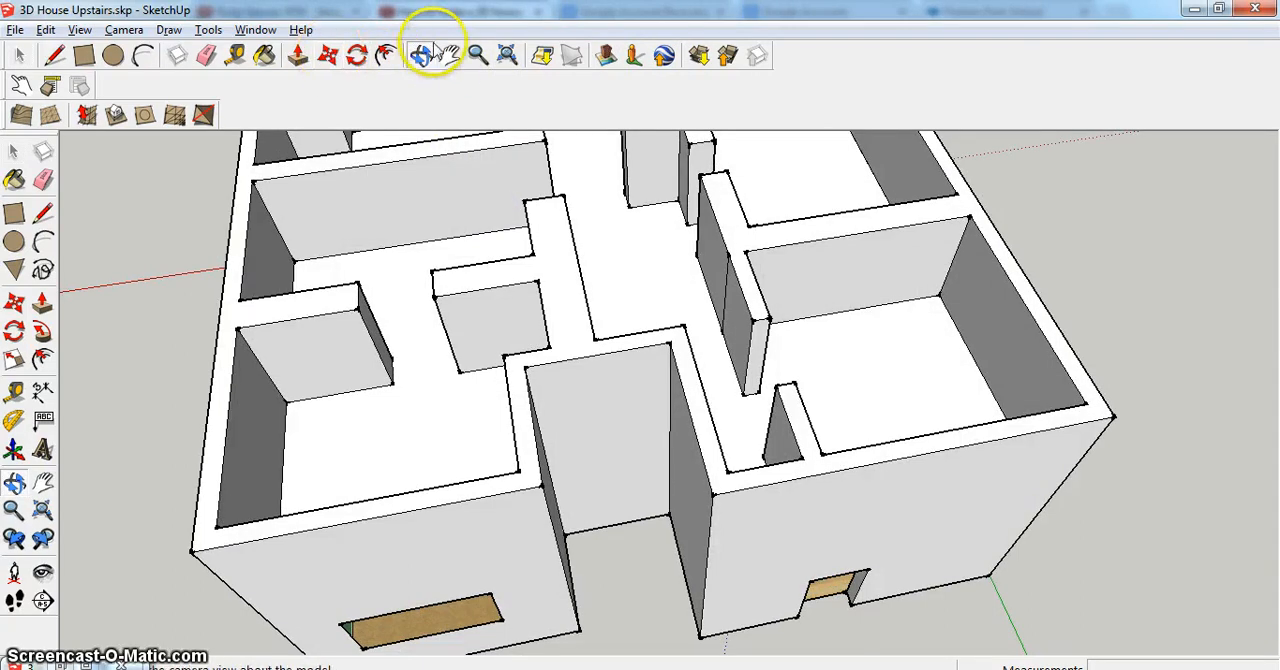
click(449, 55)
drag(588, 245, 566, 368)
click(556, 278)
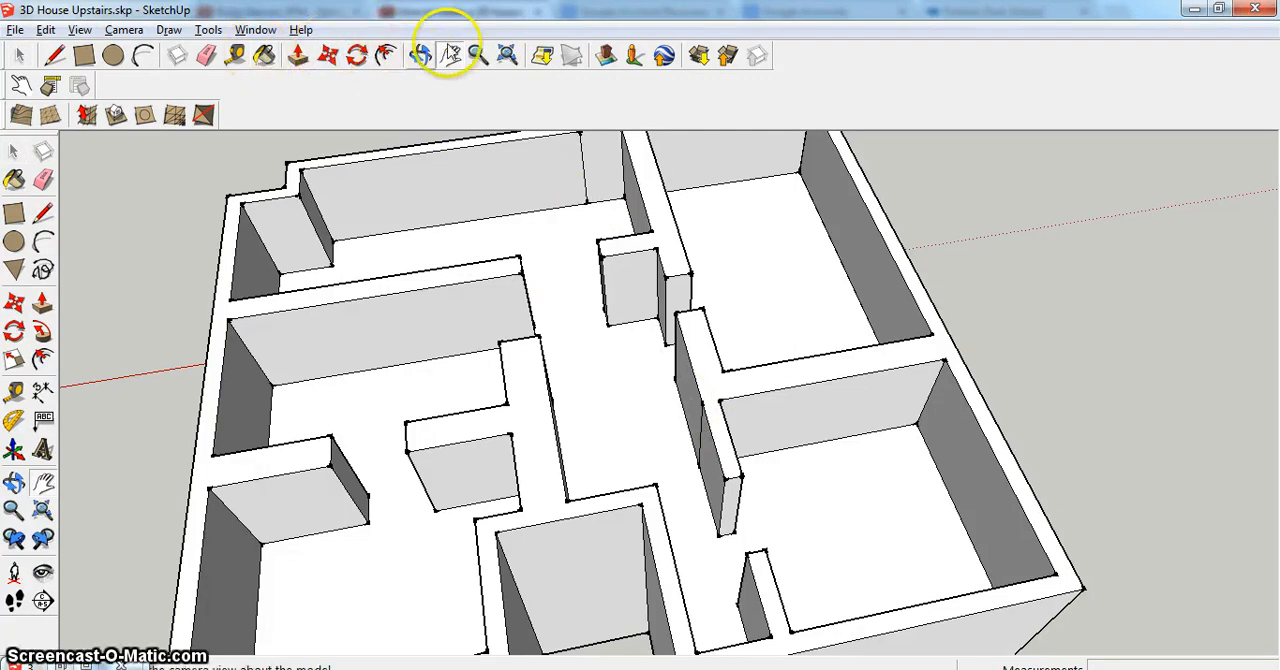
click(421, 55)
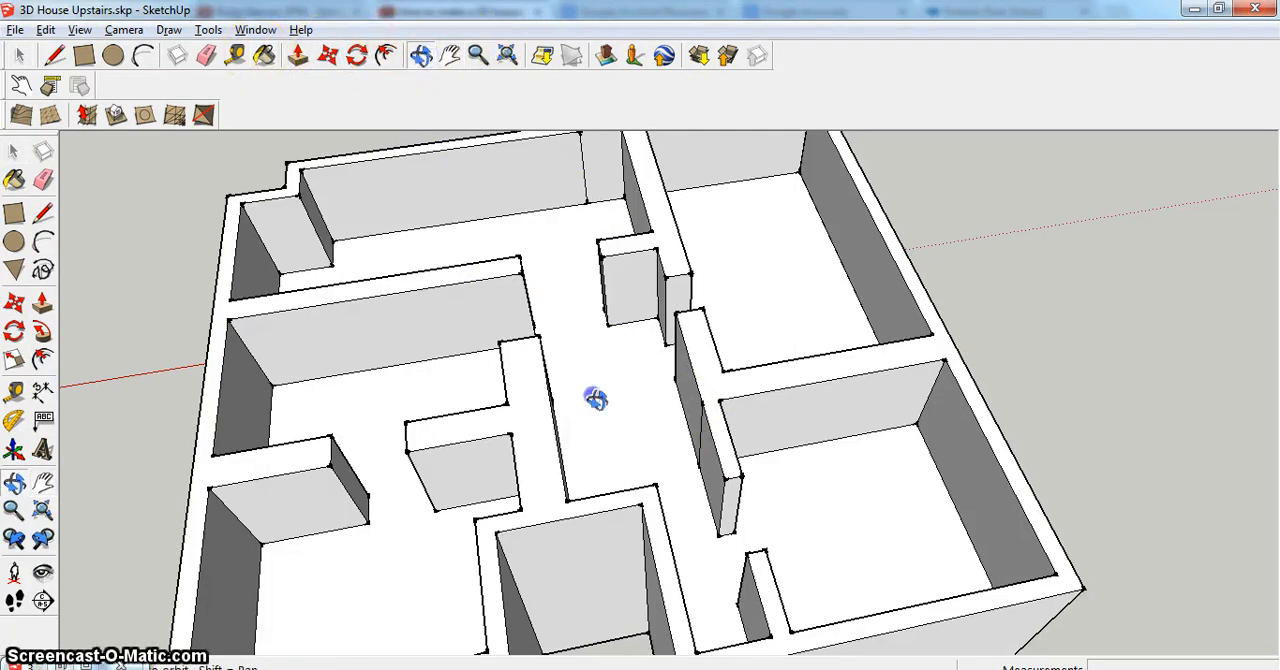
drag(595, 399, 626, 497)
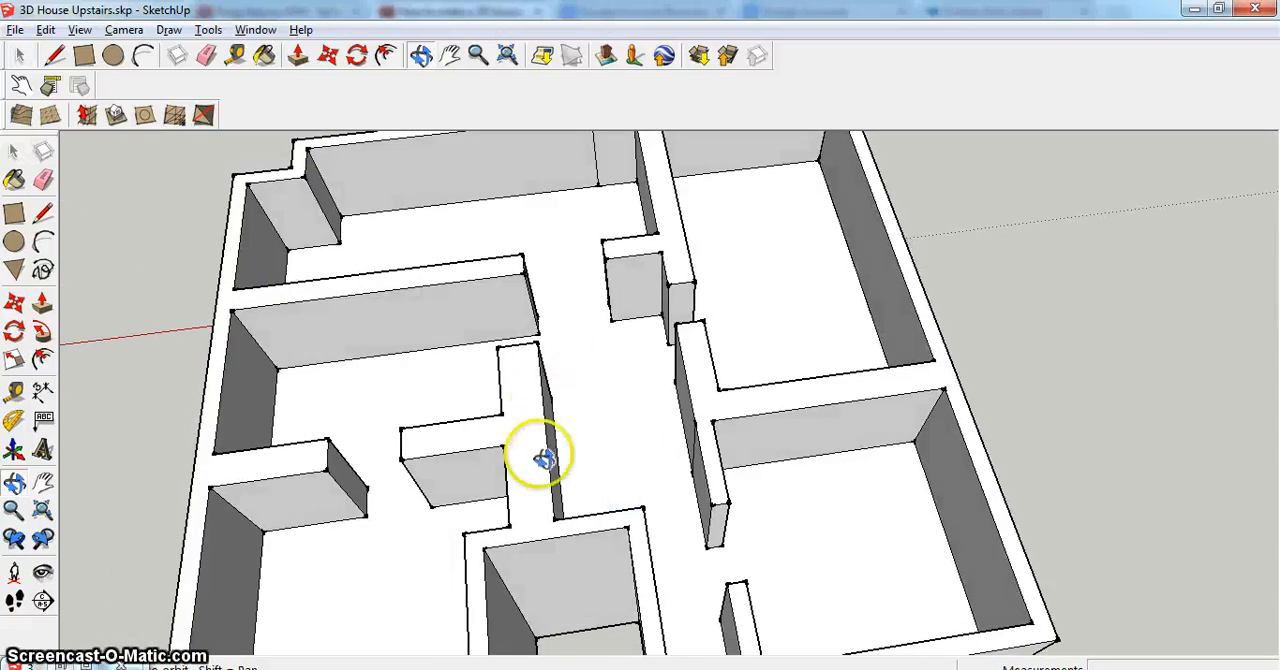